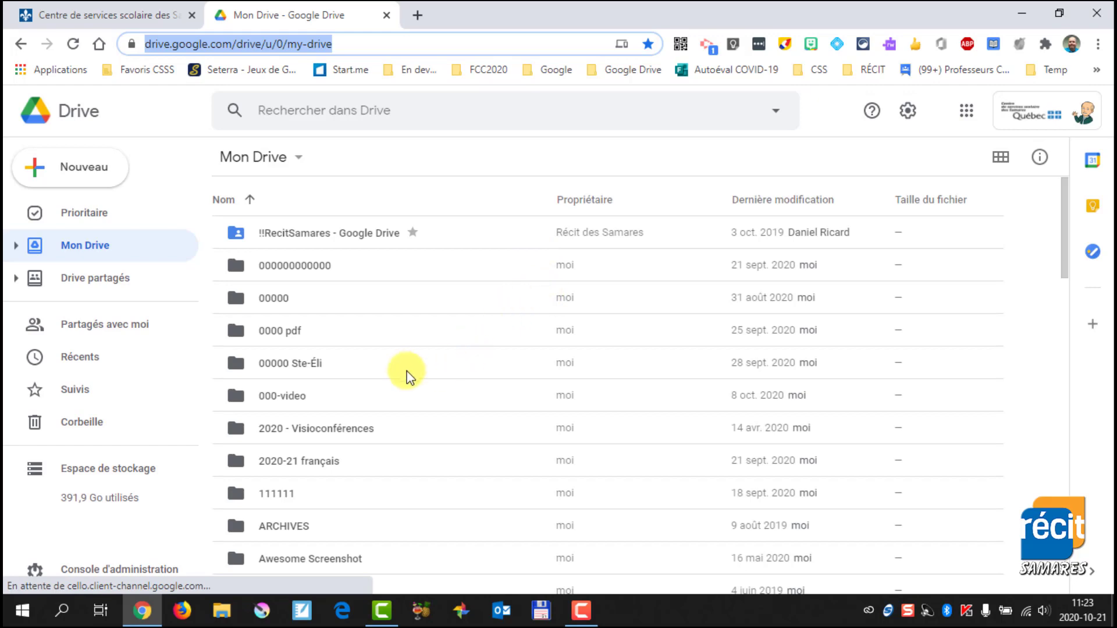
View the quick access drives and folders in File Explorer before the installation, and close the window.
left_click(221, 611)
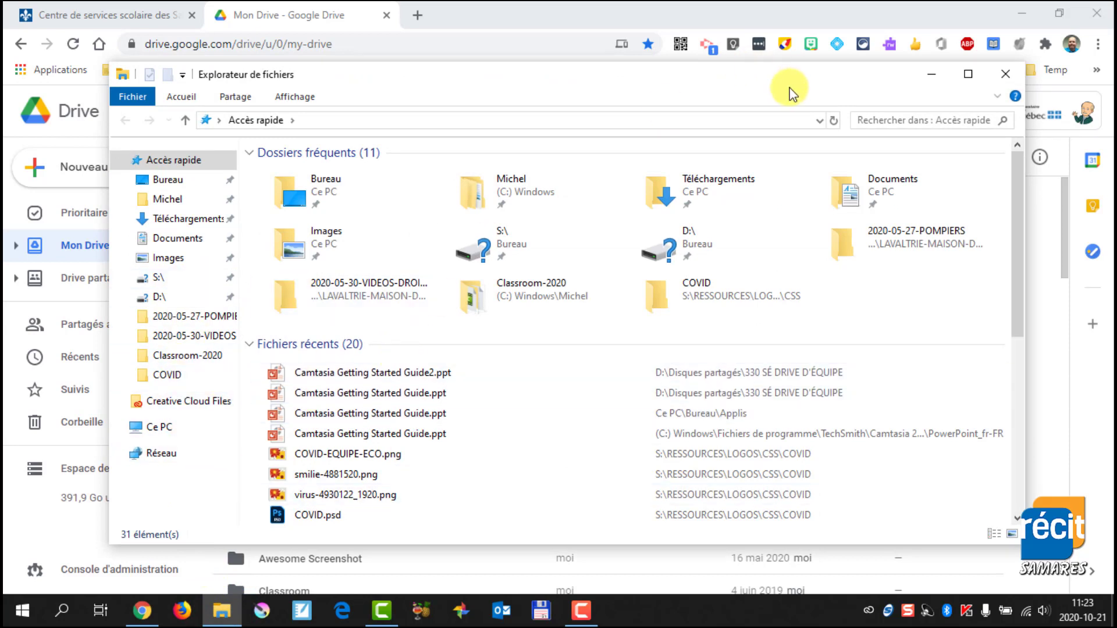
left_click(1004, 75)
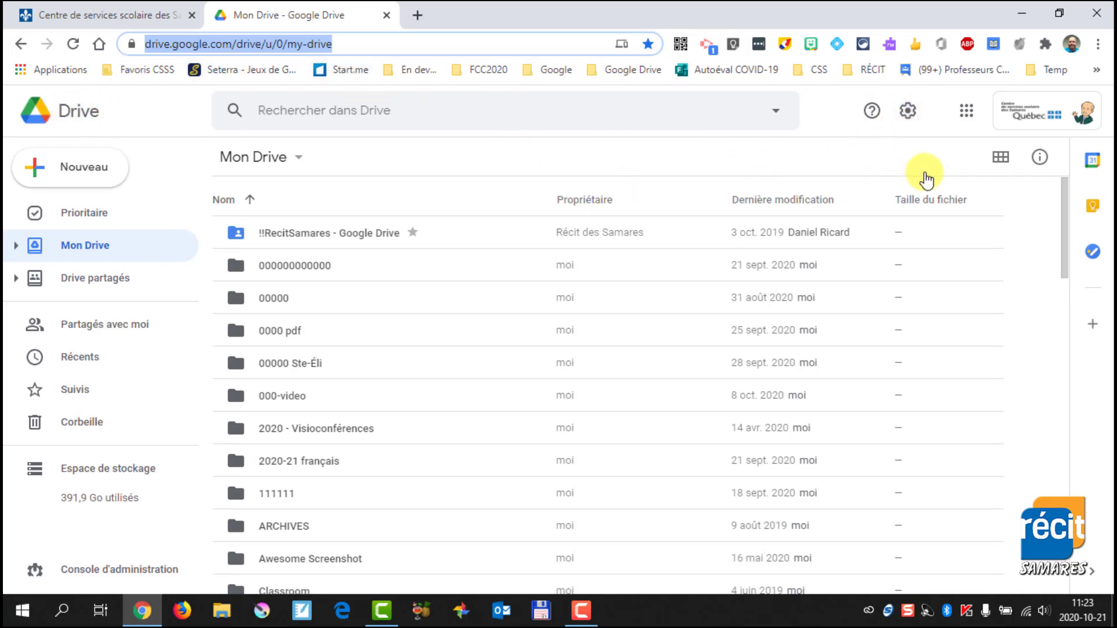
Open the Drive for PC download help page from Google Drive and expand the section on downloading and installing Drive File Stream.
left_click(908, 113)
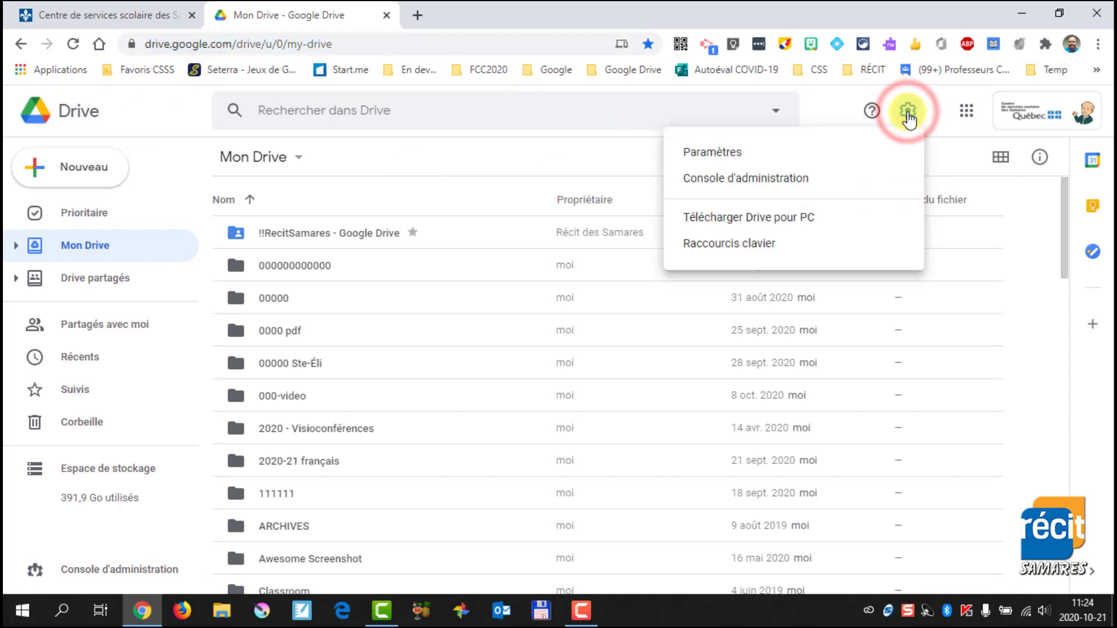
left_click(904, 217)
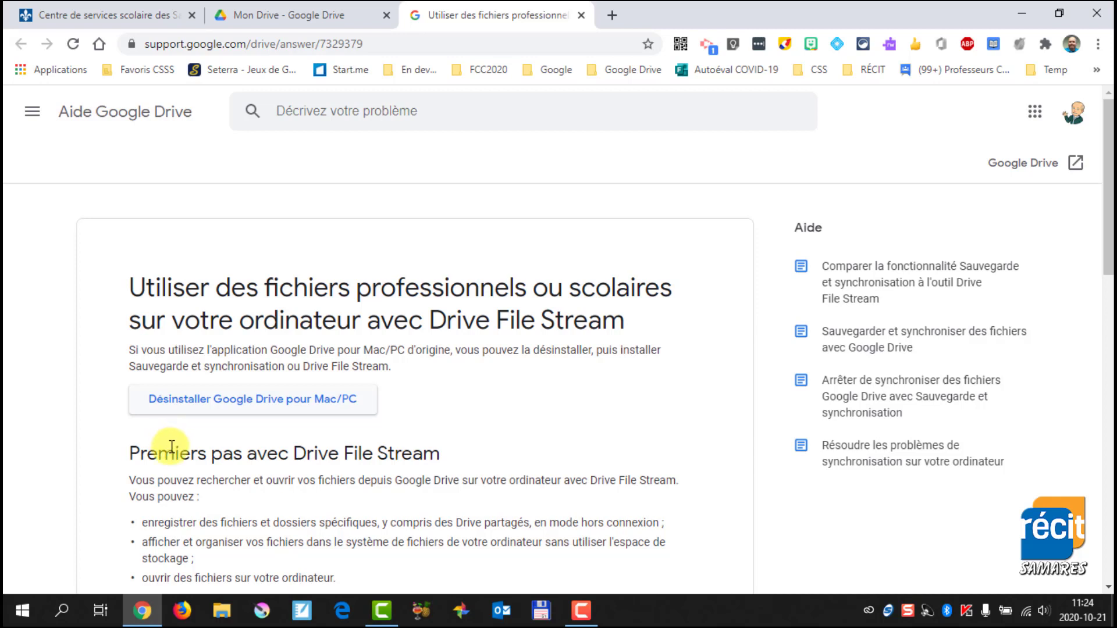
scroll(136, 442, "down", 4)
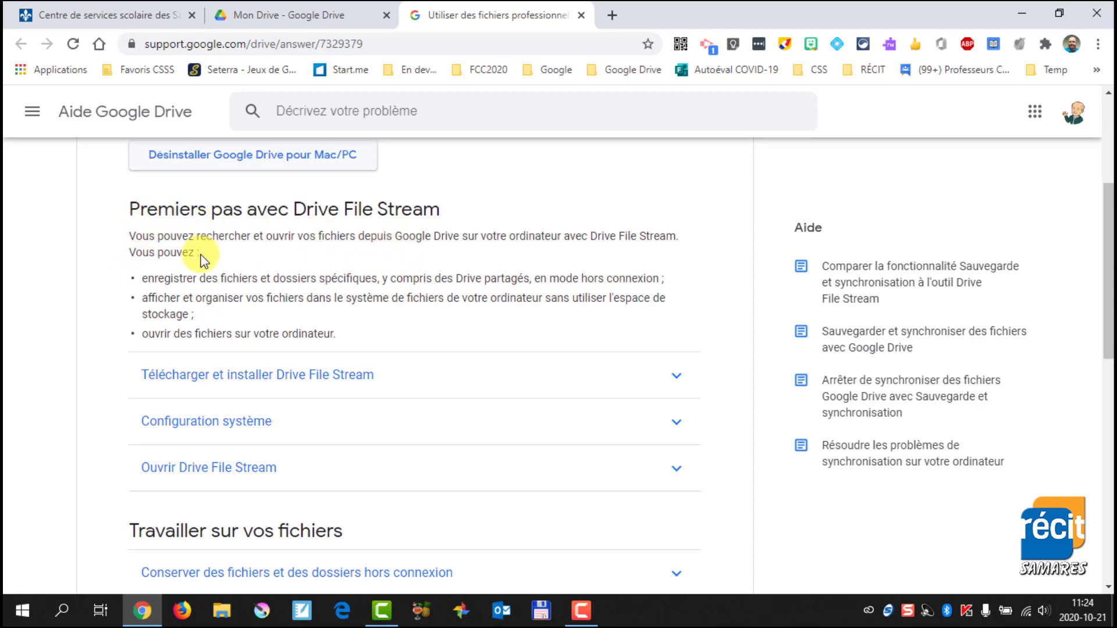
left_click(174, 377)
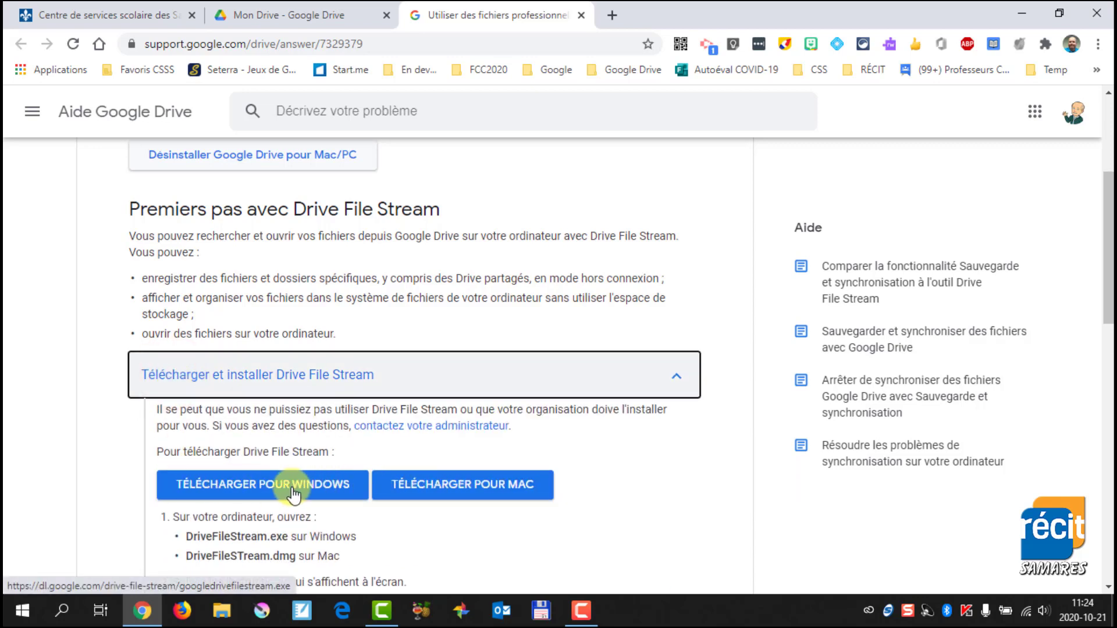
Download the Windows installer for Drive File Stream and save it in the Téléchargements folder.
left_click(290, 486)
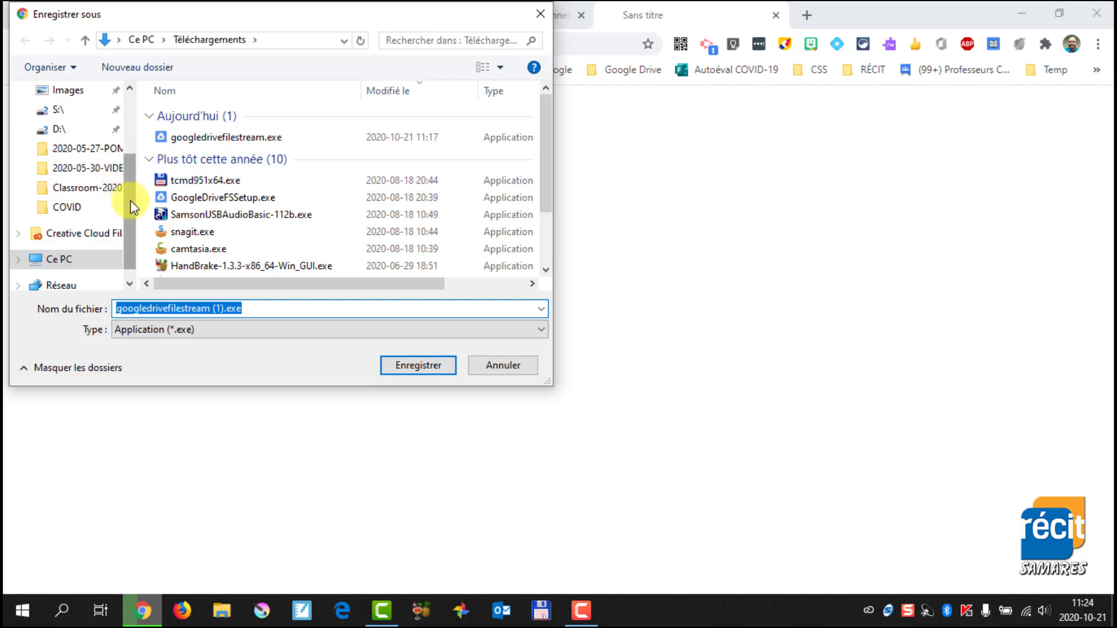
left_click_drag(130, 200, 128, 74)
left_click(87, 162)
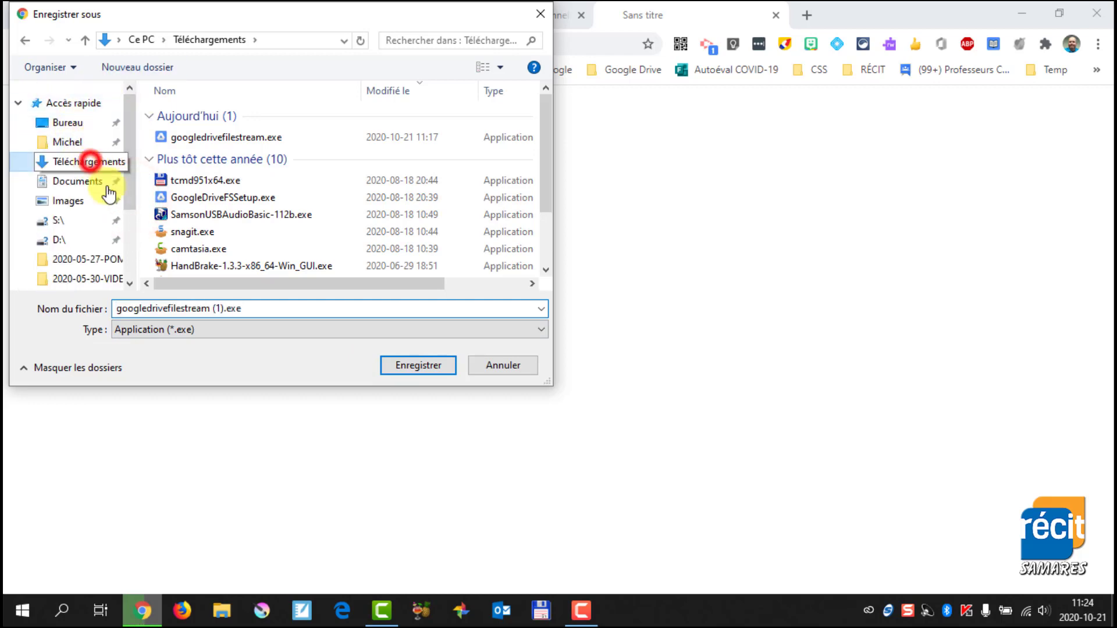
left_click(408, 365)
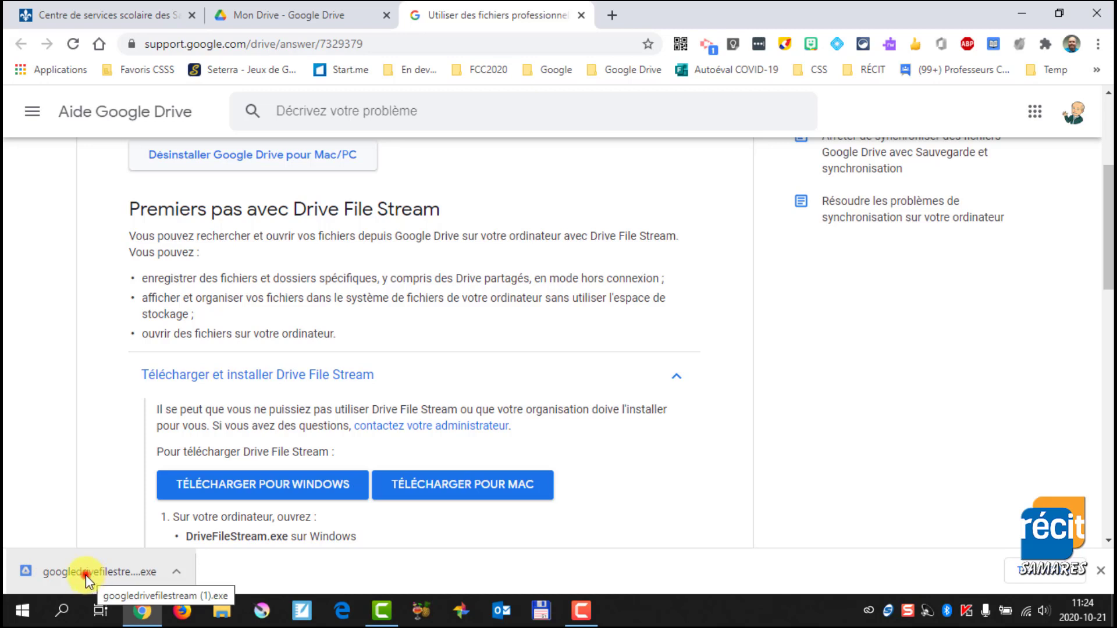
Run the downloaded installer, install Google Drive File Stream with an application shortcut on the desktop, and close the installer.
left_click(86, 575)
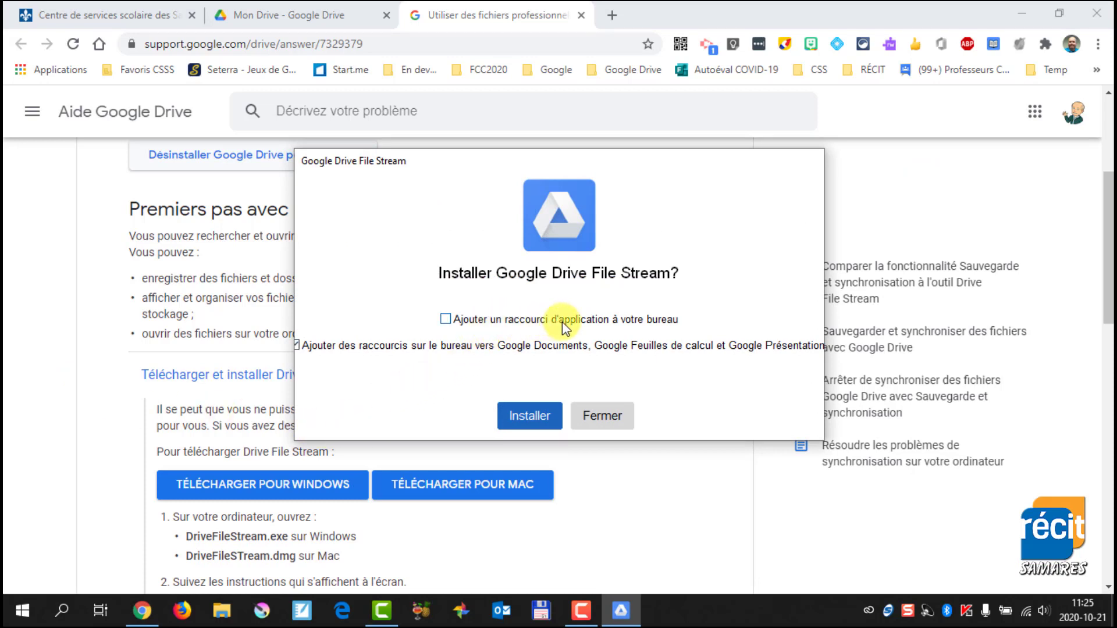
left_click(446, 318)
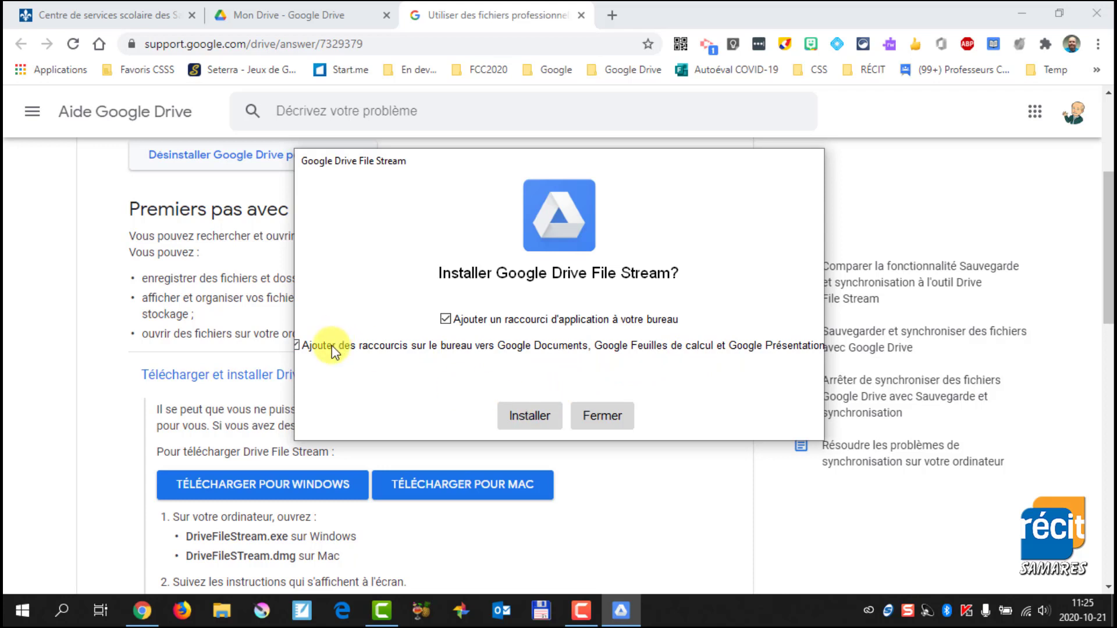
left_click(532, 415)
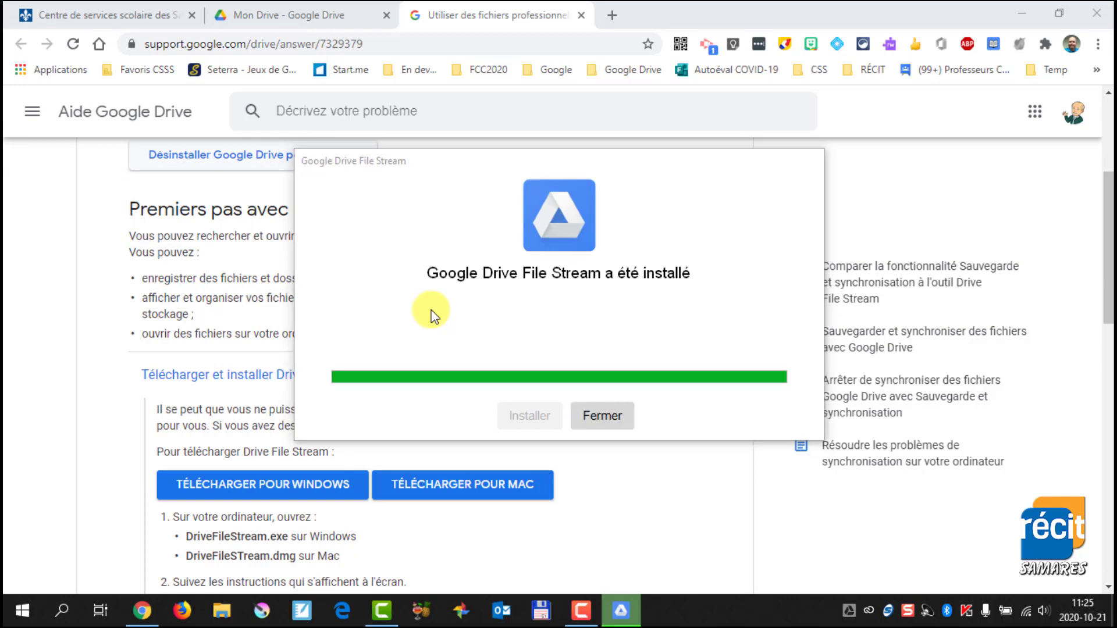
left_click(605, 418)
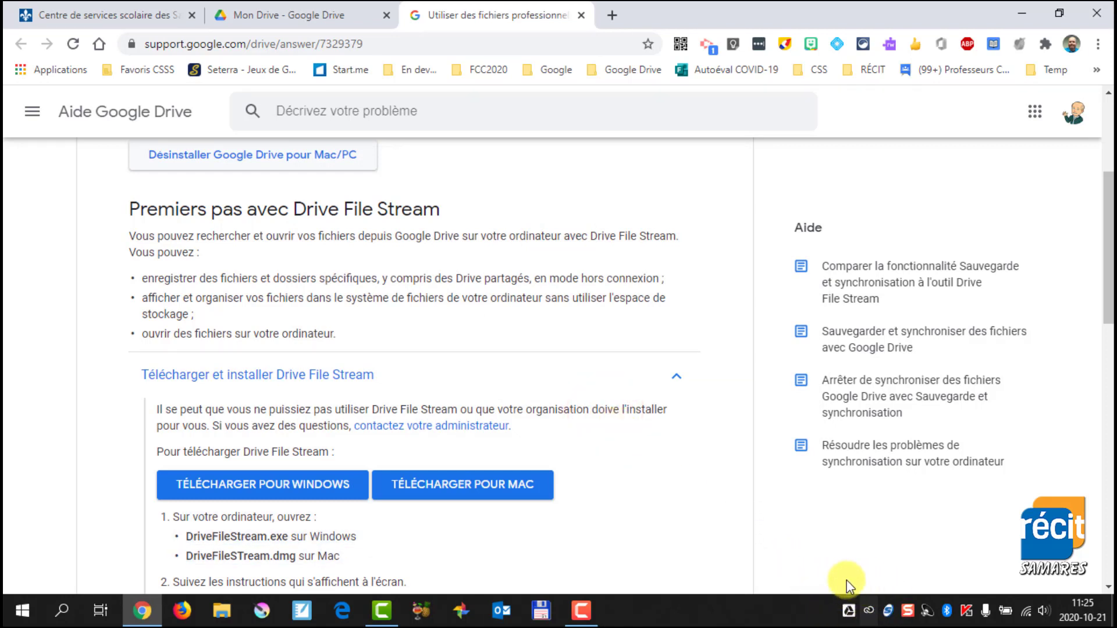
Close the help page, minimize the browser, and open Mon disque on the Google Drive File Stream (G:) drive in File Explorer.
left_click(582, 15)
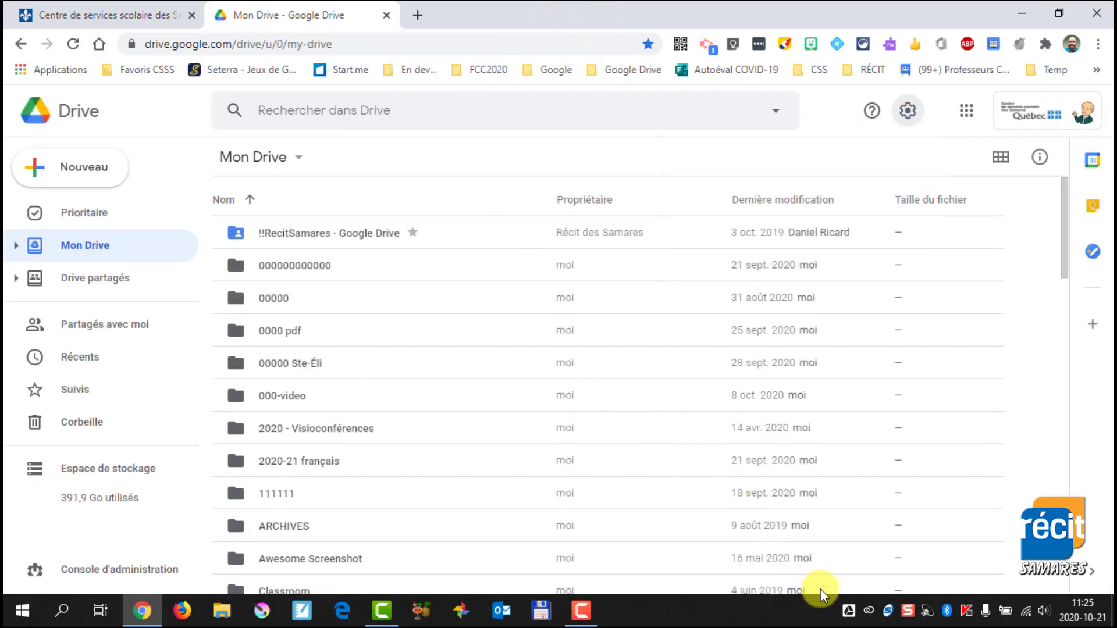
left_click(1022, 21)
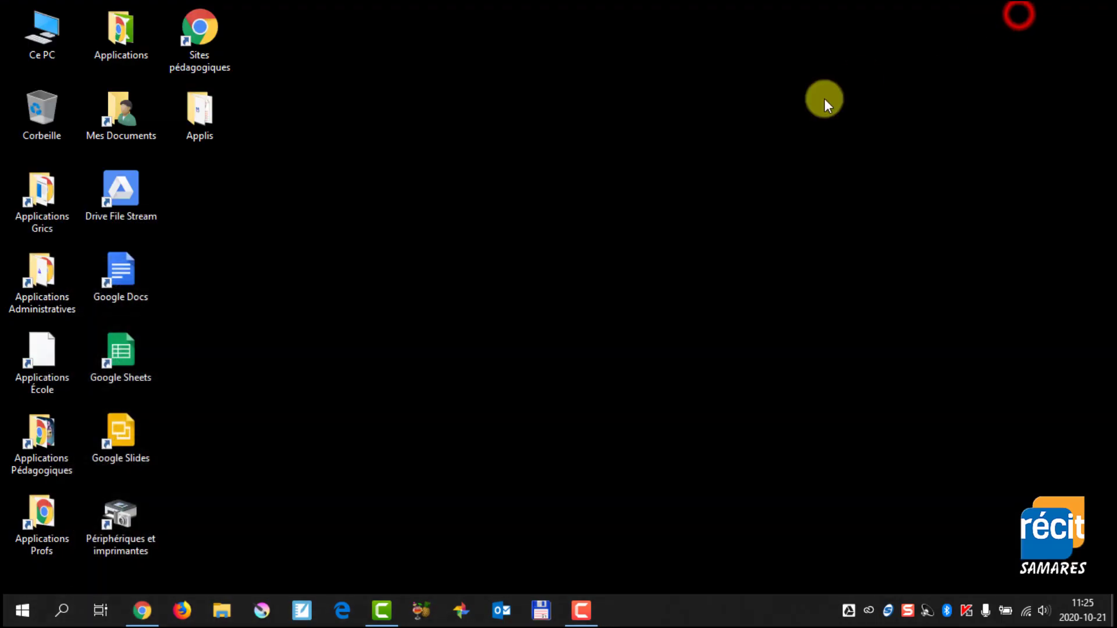
left_click(226, 612)
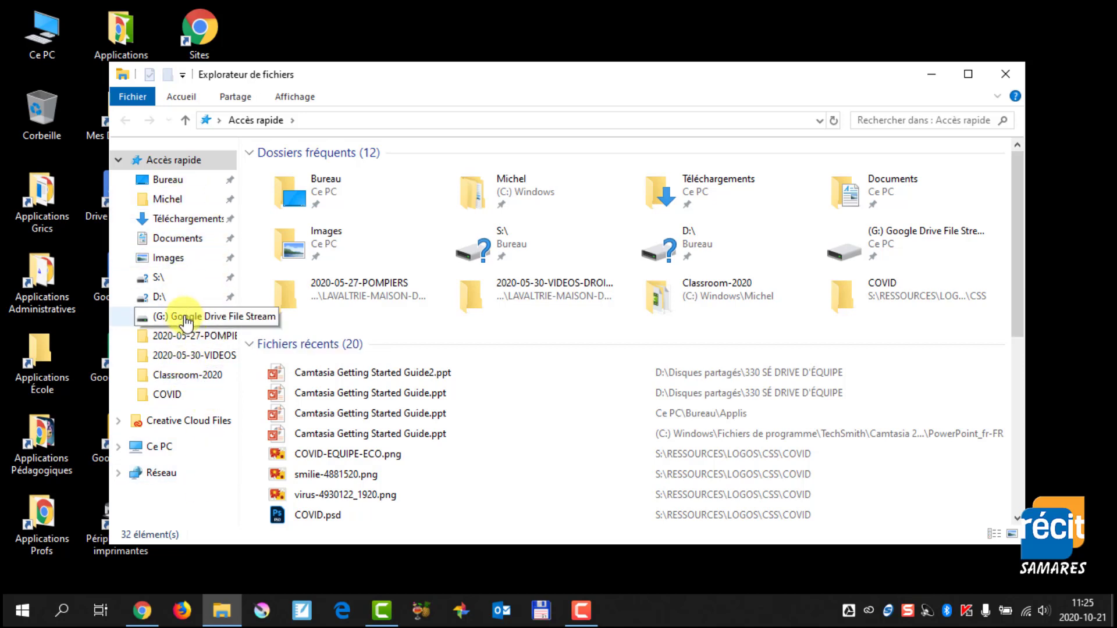
left_click(186, 319)
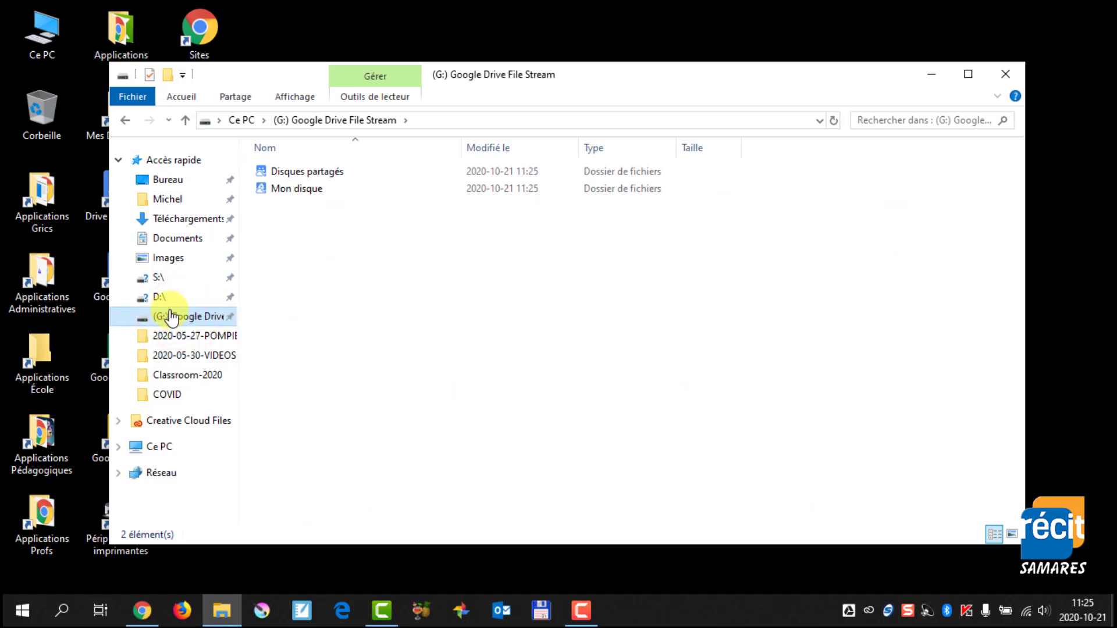
double_click(300, 194)
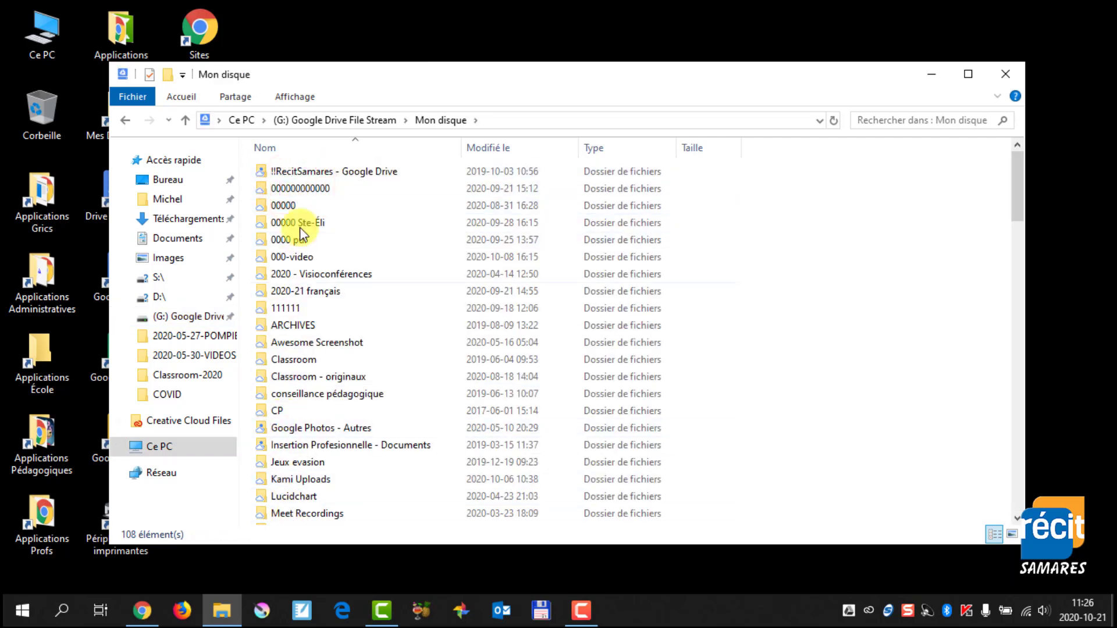
Compare the Mon disque folders in File Explorer with Mon Drive in the browser, and close the File Explorer window.
left_click(150, 611)
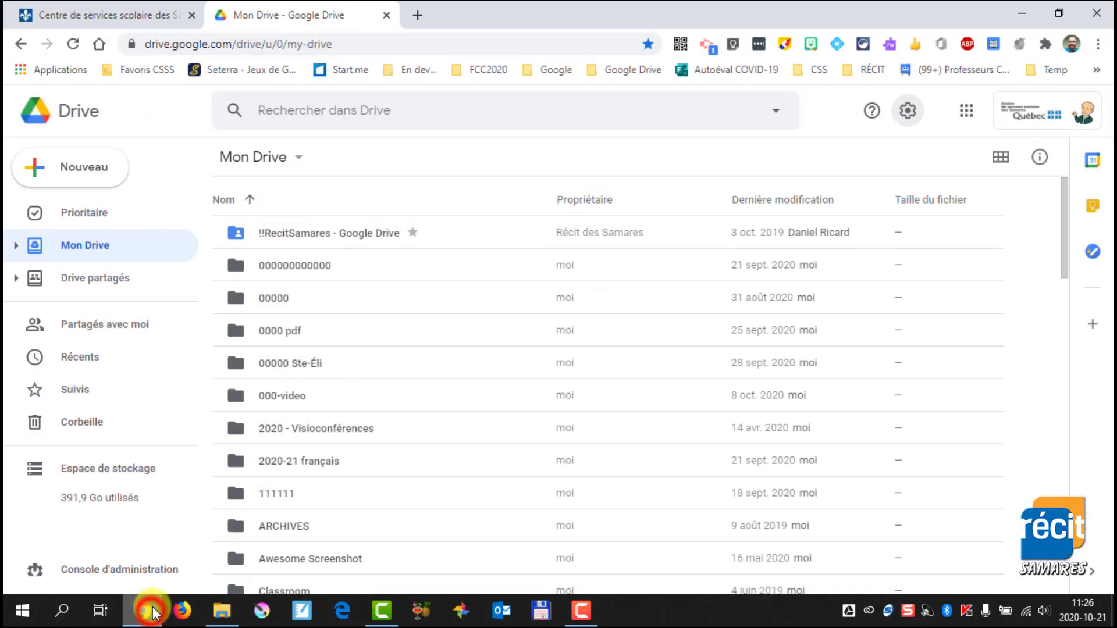
left_click(221, 609)
left_click_drag(357, 76, 408, 70)
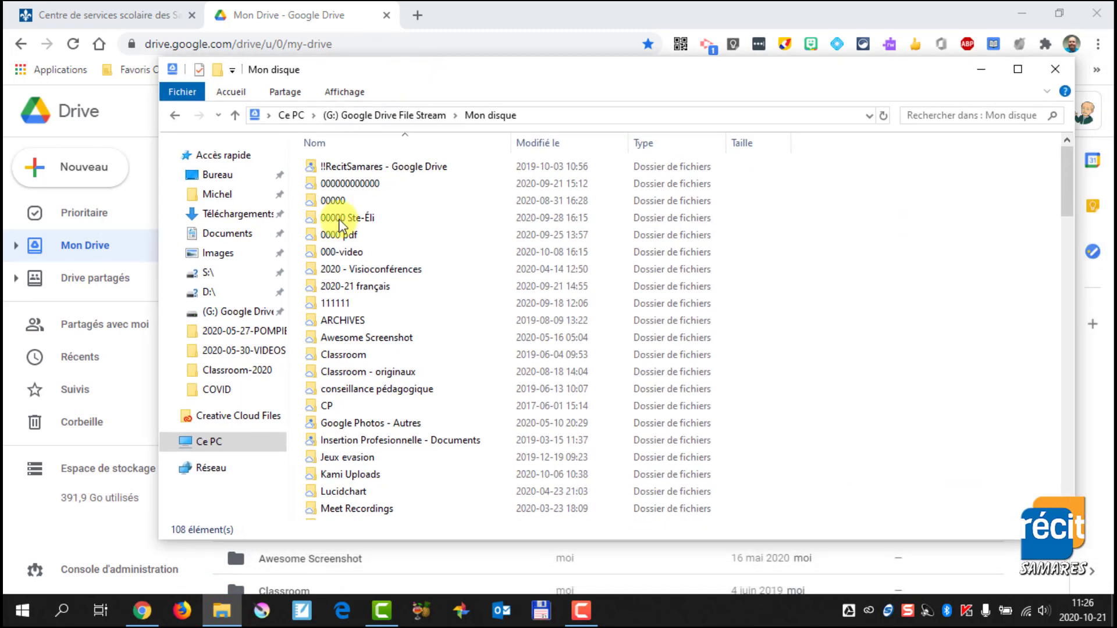
left_click(1055, 72)
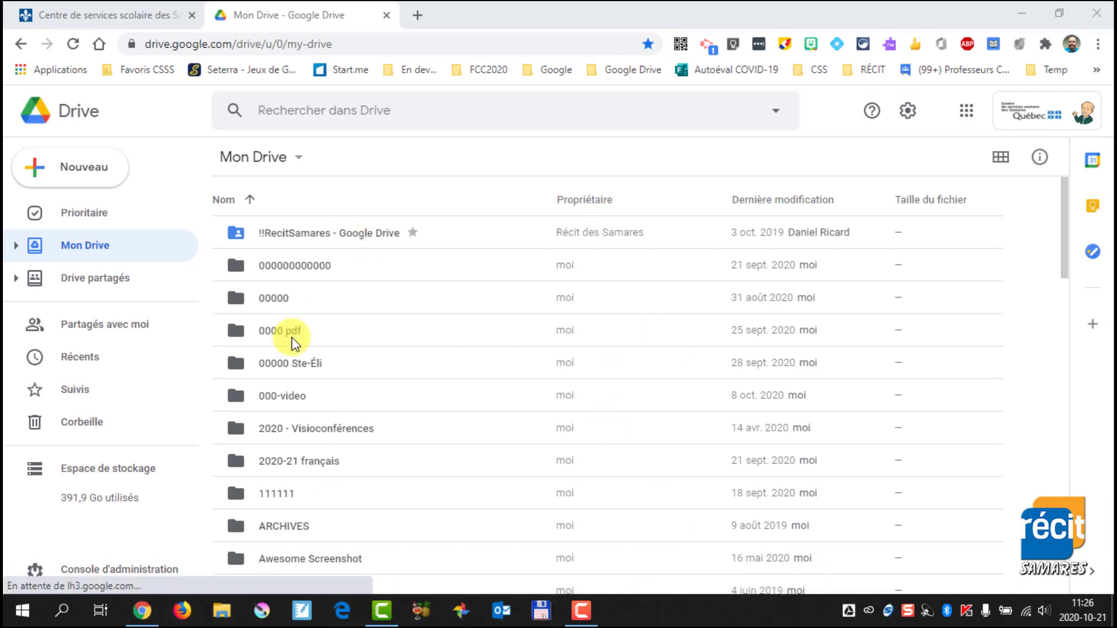
Reopen Mon disque on the Google Drive File Stream (G:) drive in File Explorer and look through its contents.
left_click(223, 611)
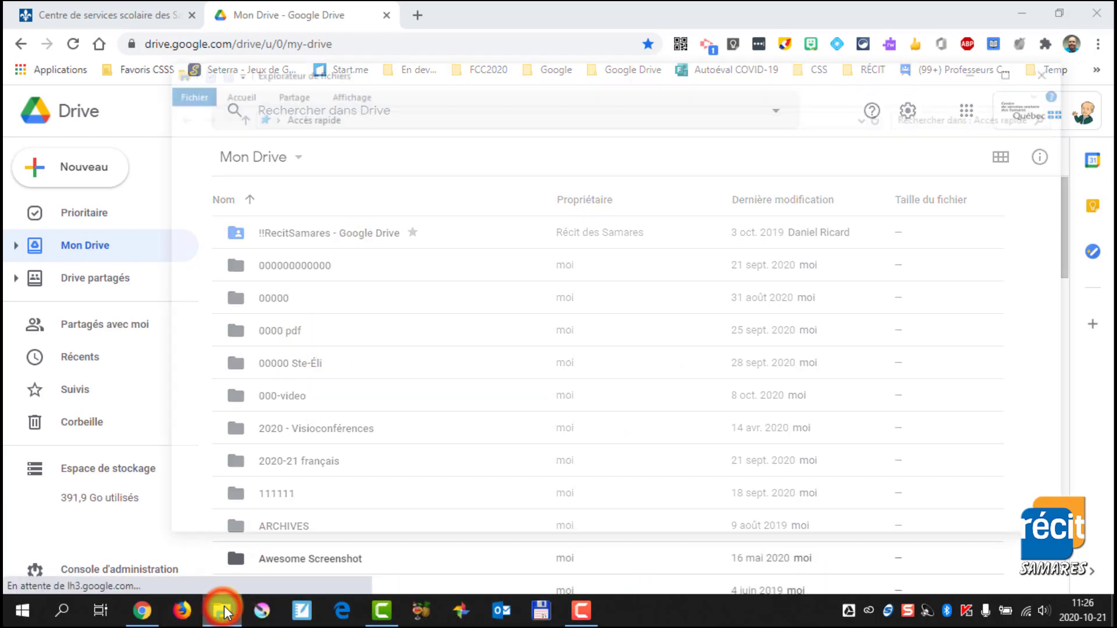
left_click(227, 311)
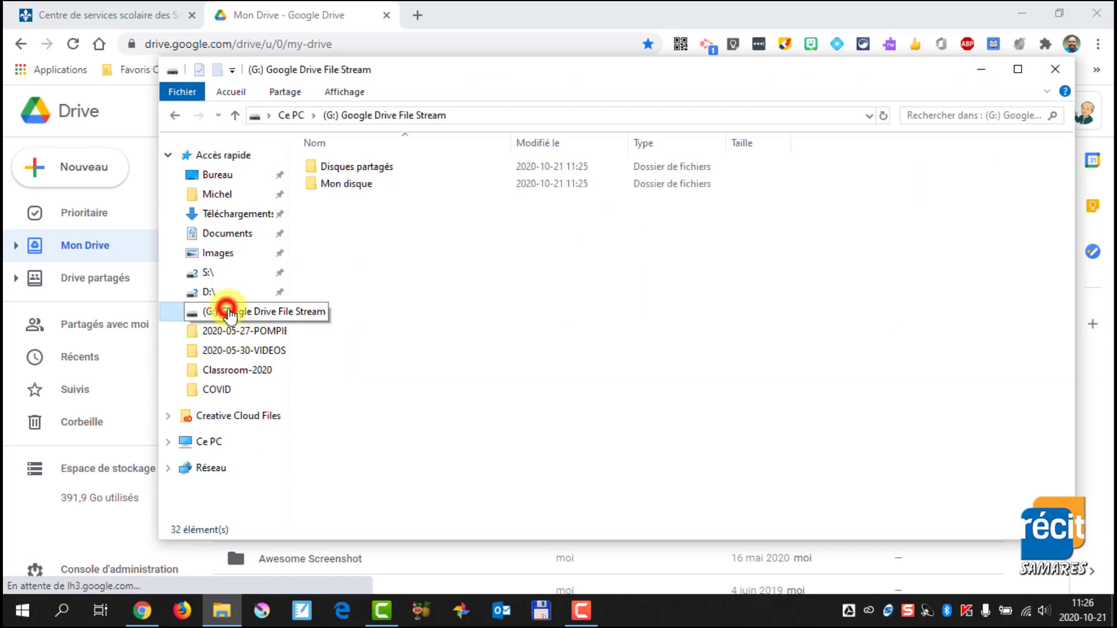
double_click(357, 185)
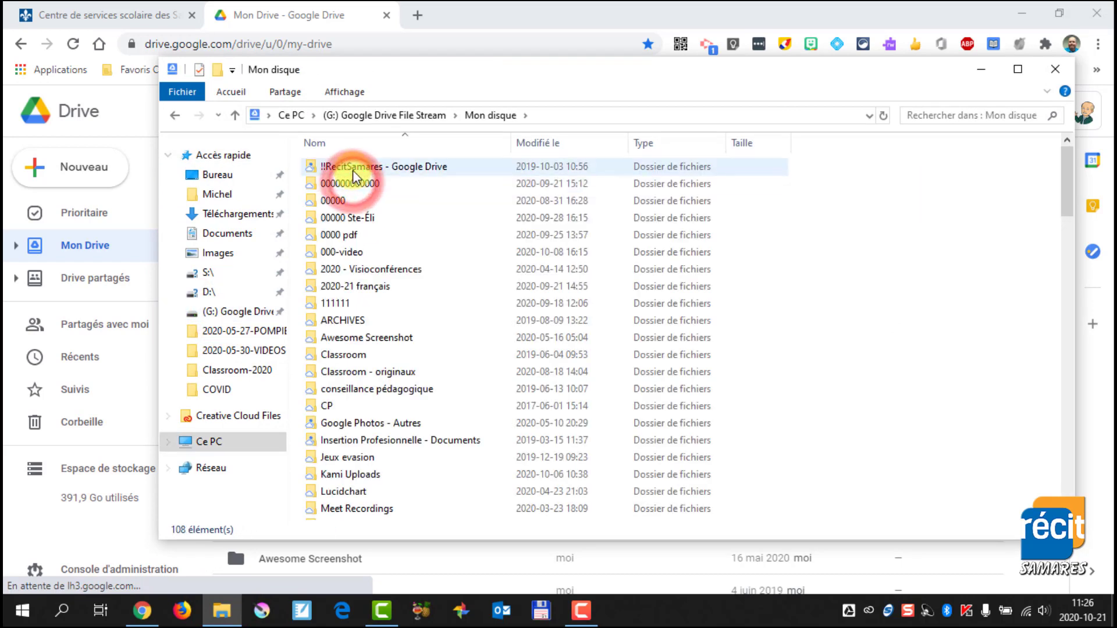
scroll(355, 405, "down", 12)
scroll(352, 405, "up", 12)
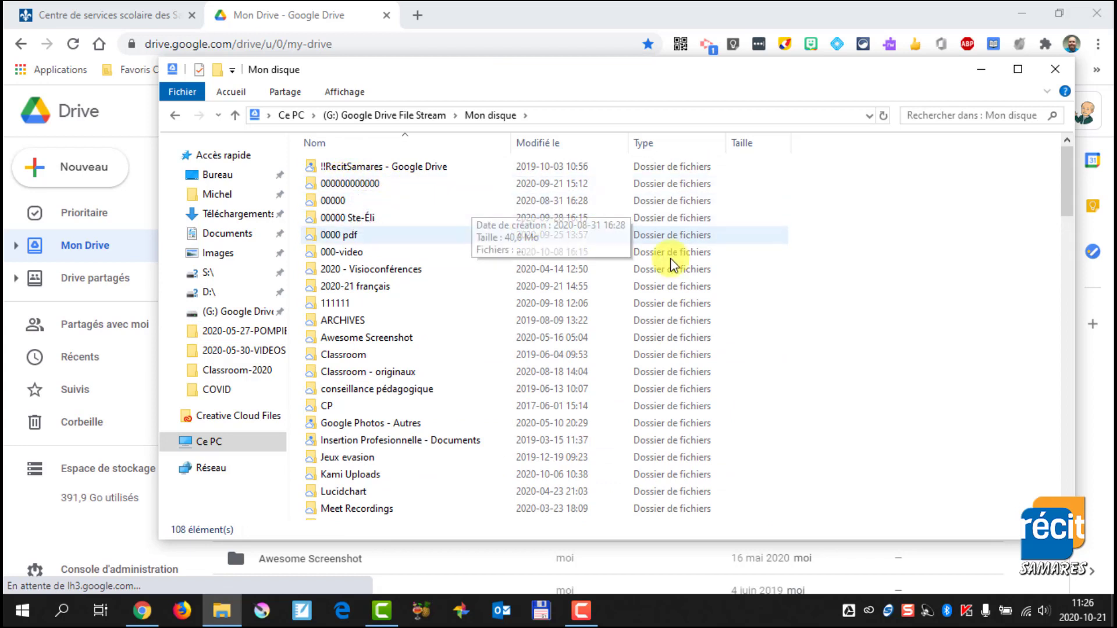
Create a new folder named 000-test in Mon disque.
right_click(849, 238)
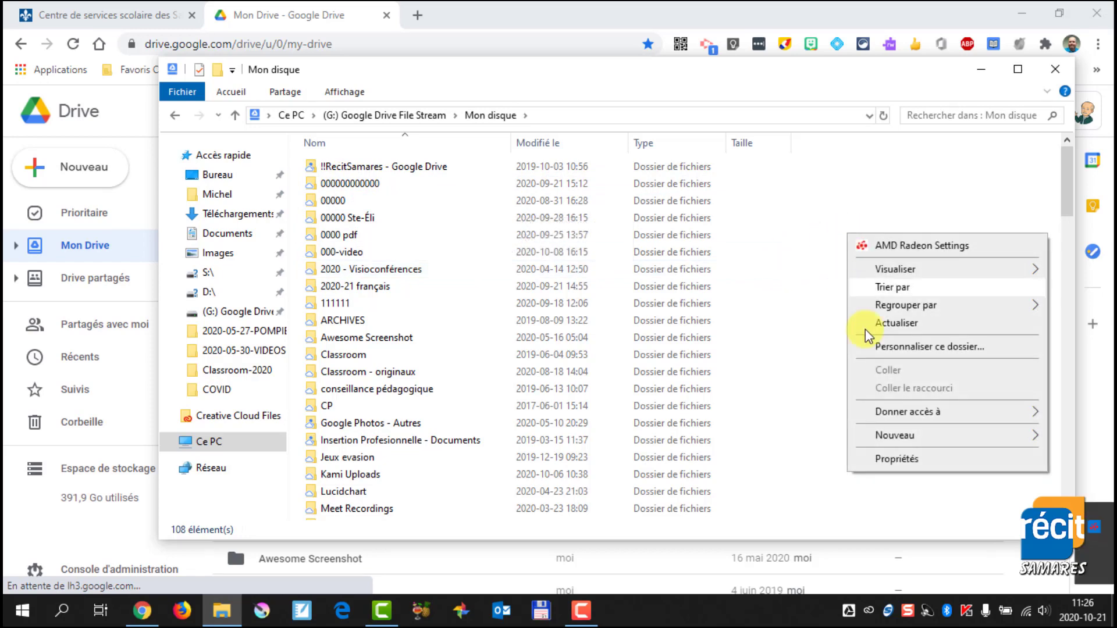
mouse_move(899, 438)
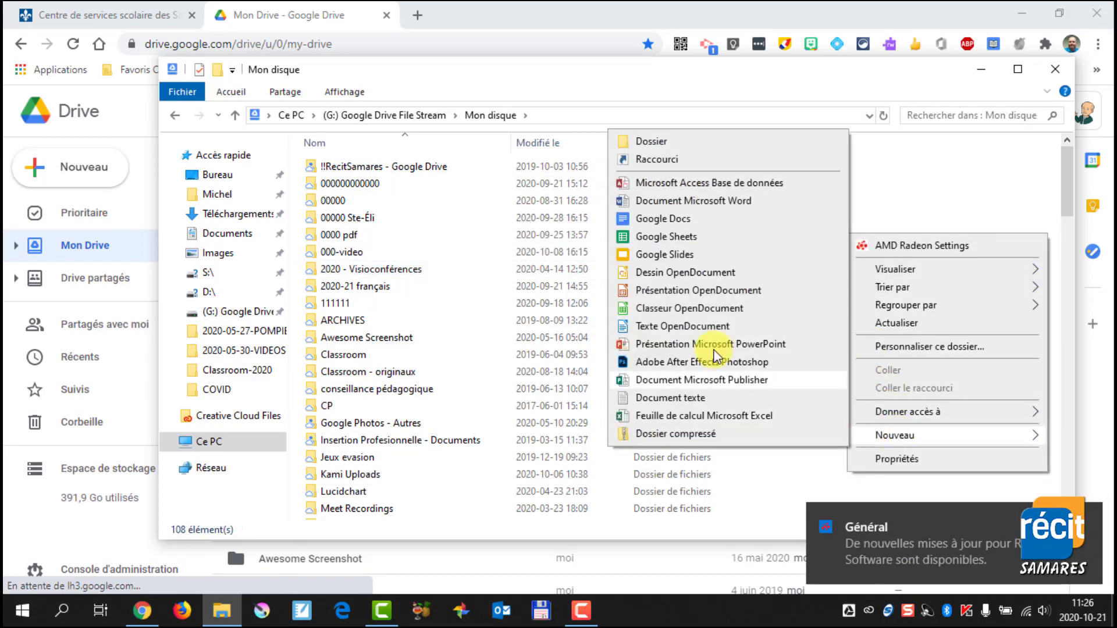
left_click(643, 141)
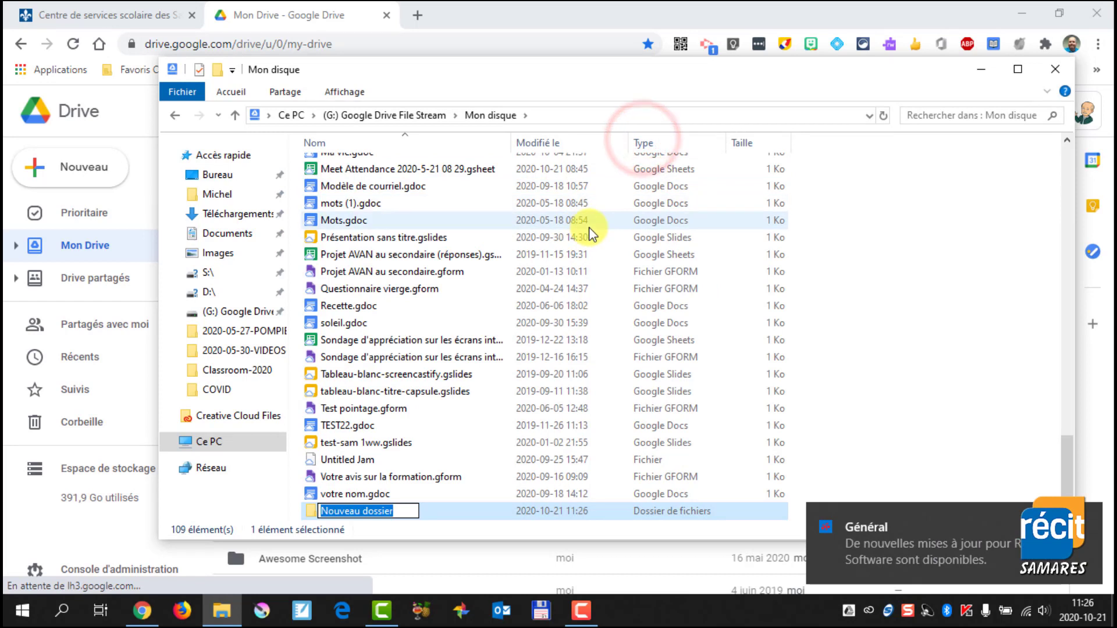
type("000-test")
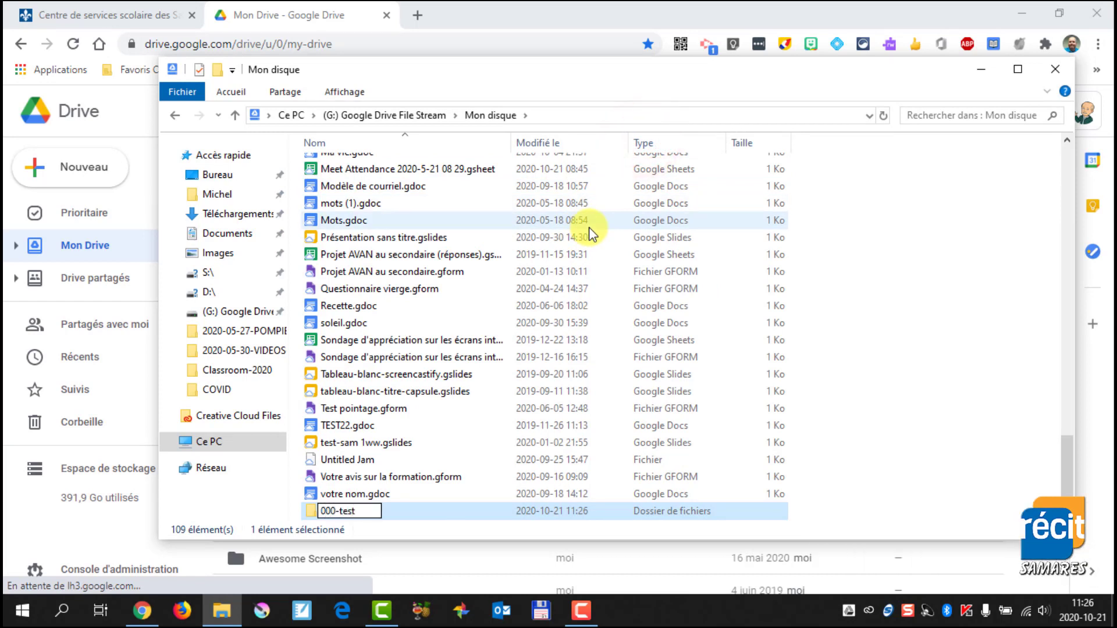
key("Return")
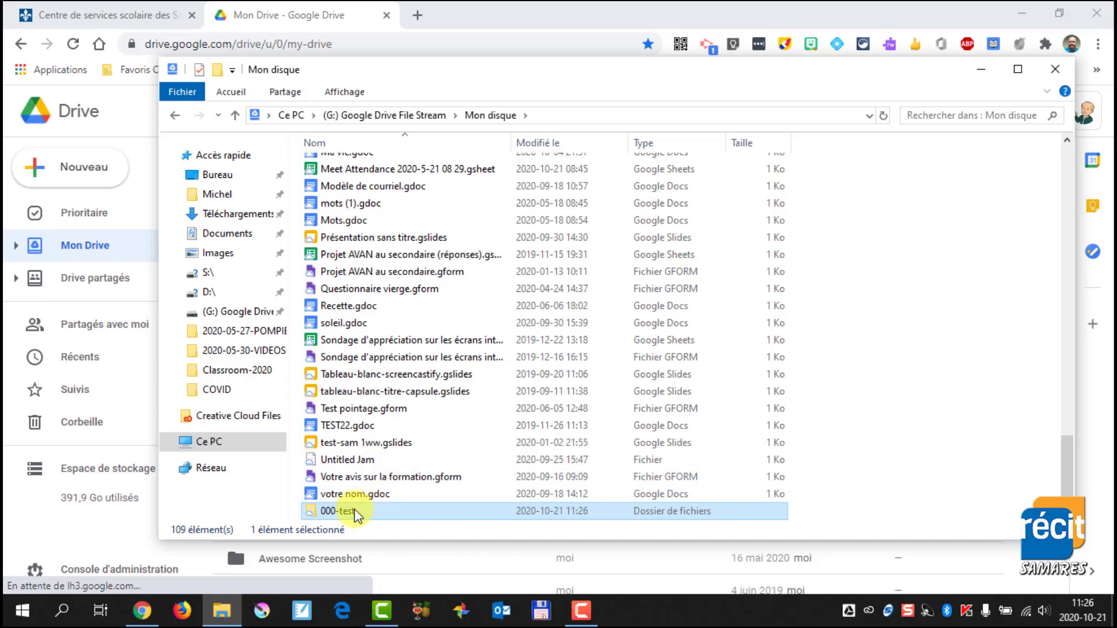
Switch to Google Drive in the browser, open the 000-test folder, and create a blank Google Docs document in it.
left_click(445, 21)
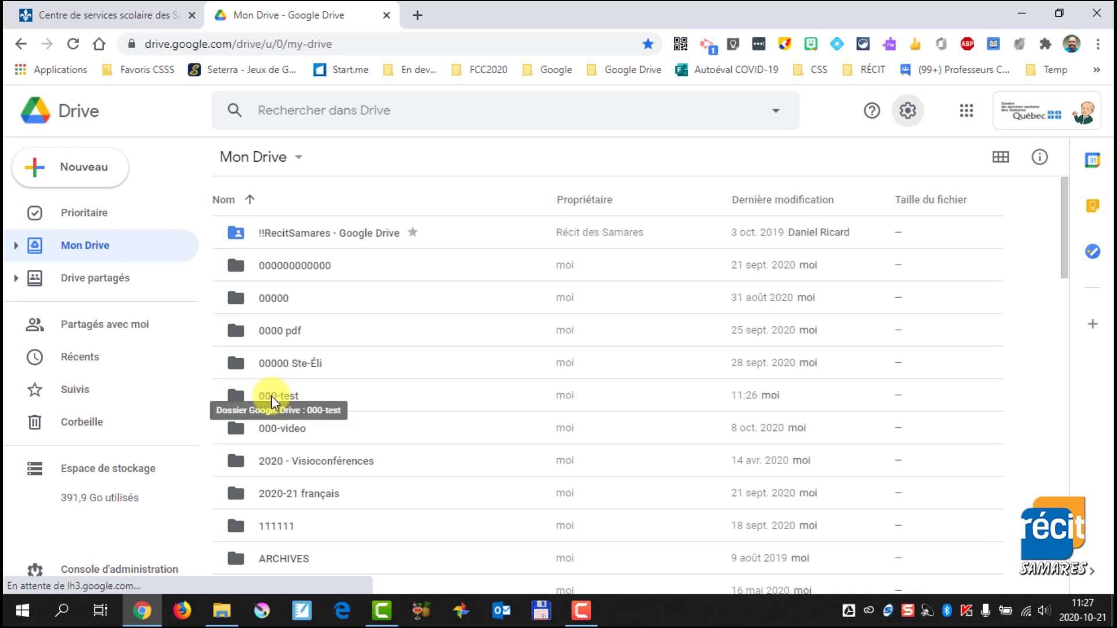
double_click(297, 398)
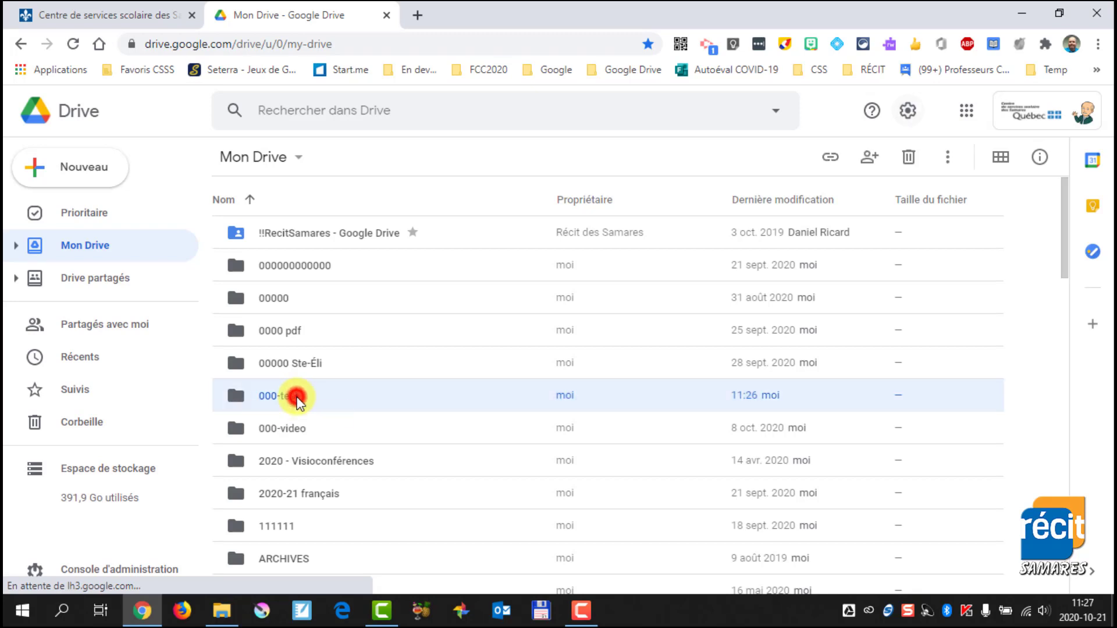
left_click(95, 172)
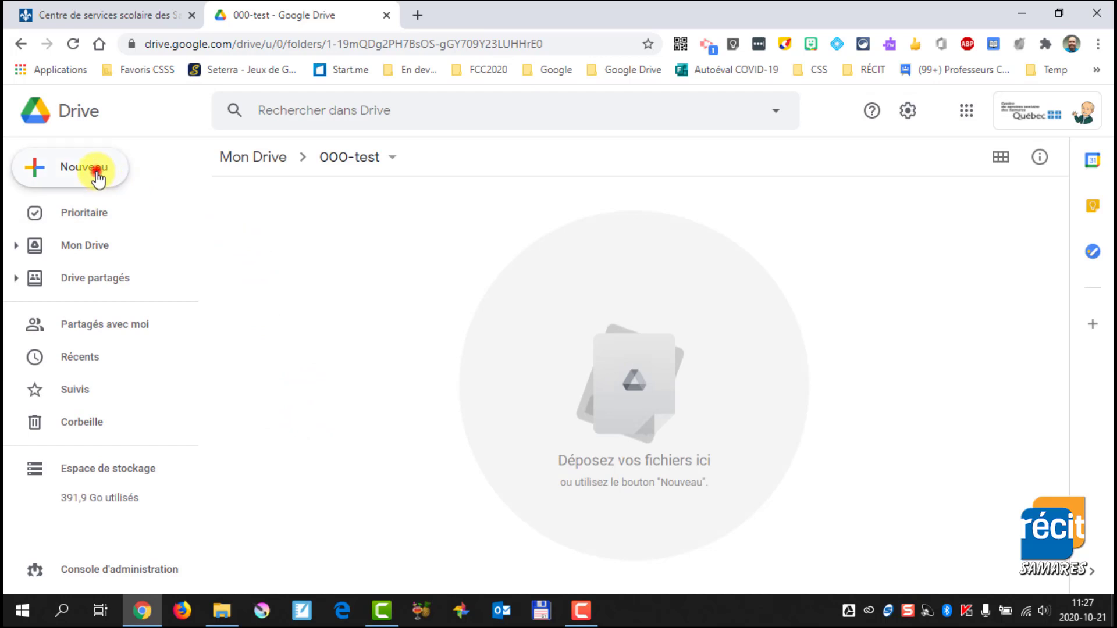
left_click(115, 278)
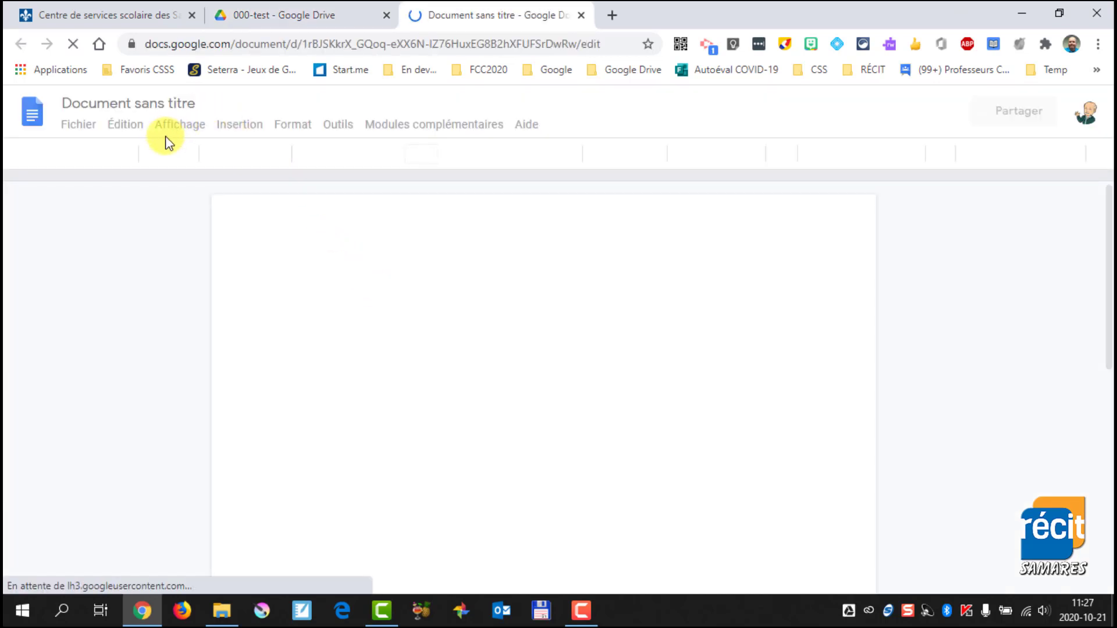
Rename the new untitled document as test44.
left_click(150, 106)
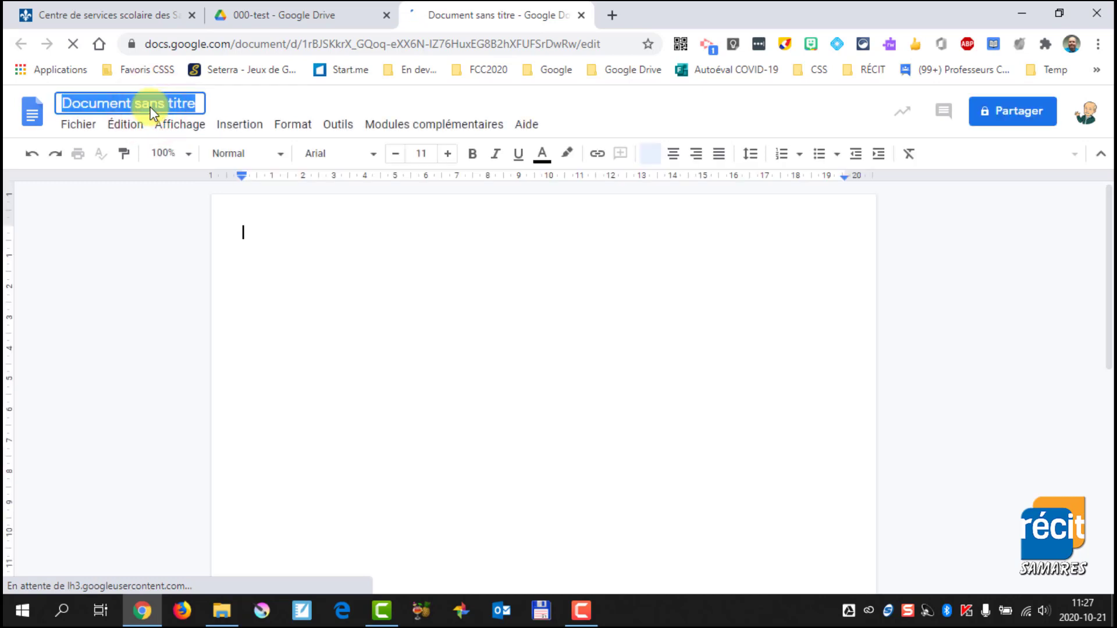
type("test44")
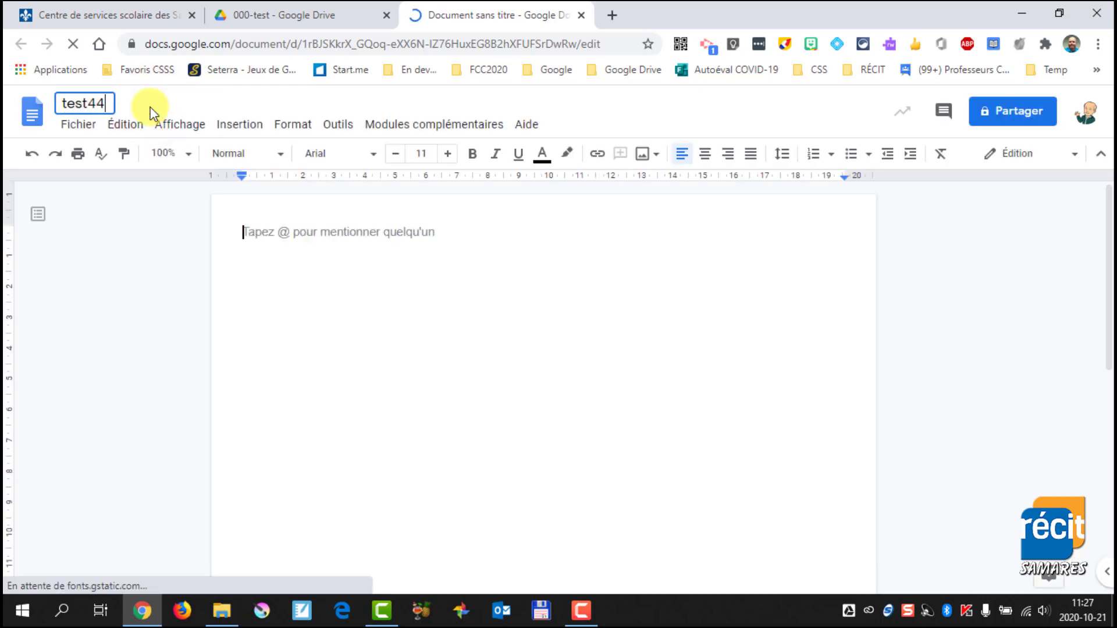
key("Return")
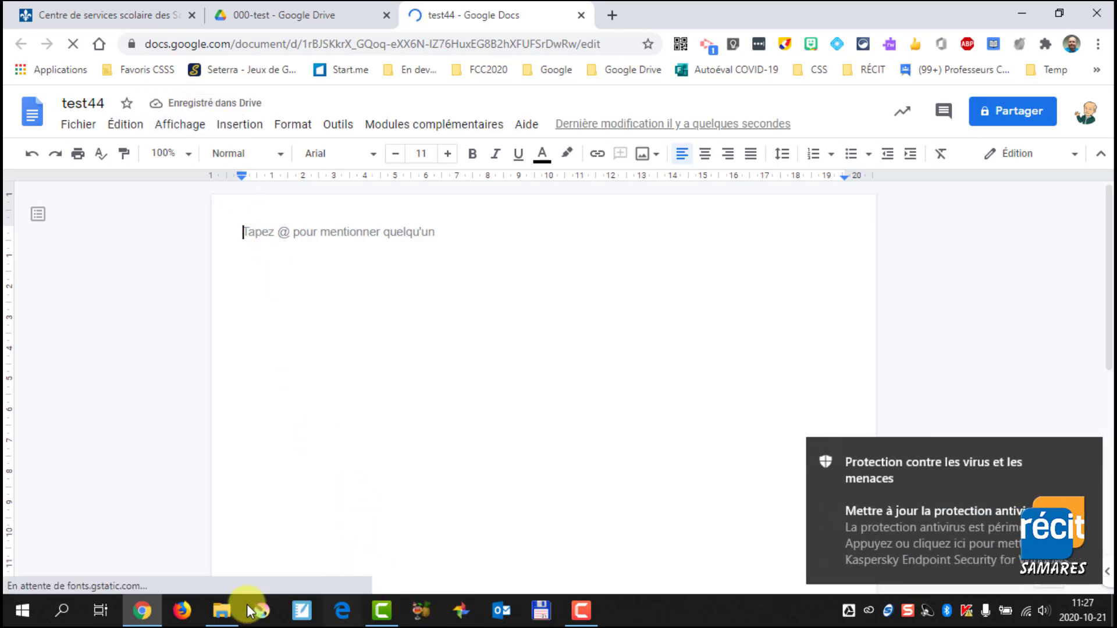
Switch to File Explorer, check the 000-test folder for the new document, and return to Mon disque.
left_click(220, 611)
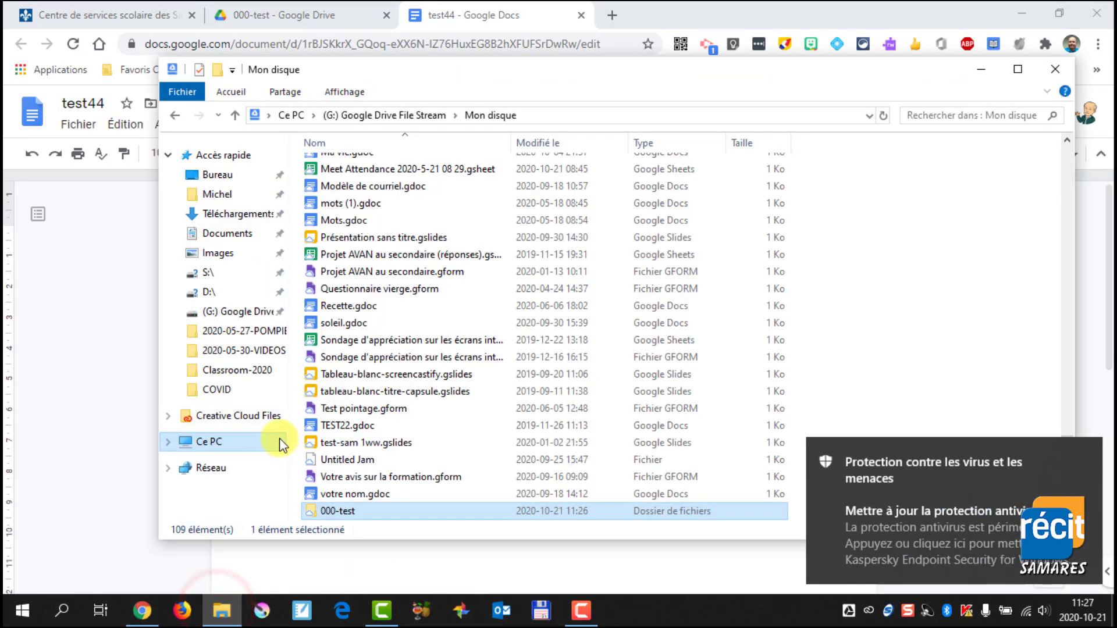
double_click(342, 512)
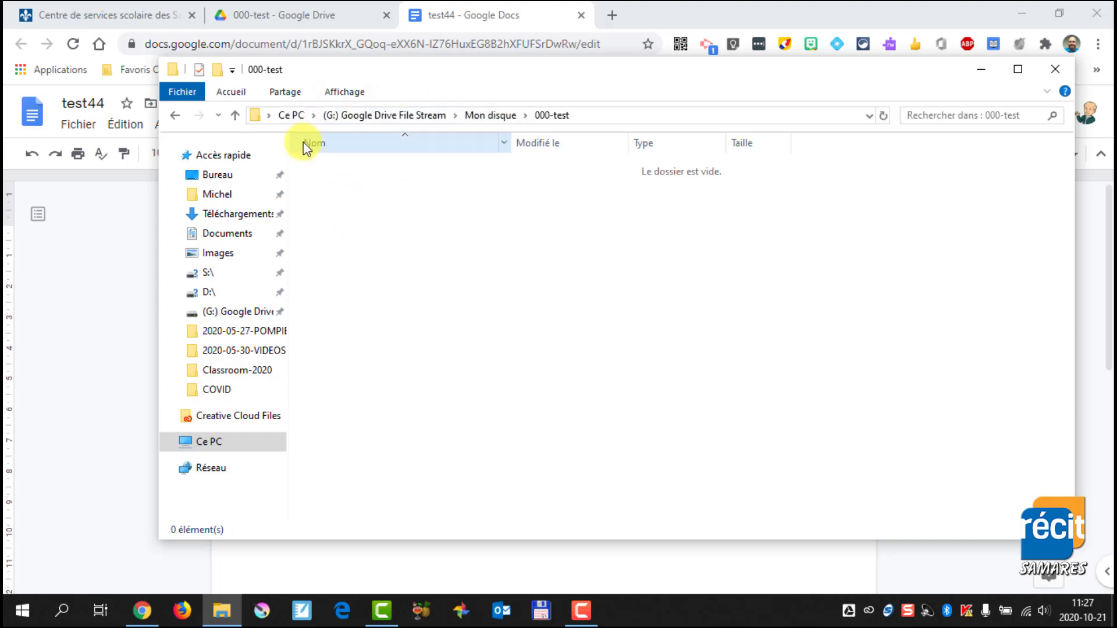
left_click(174, 115)
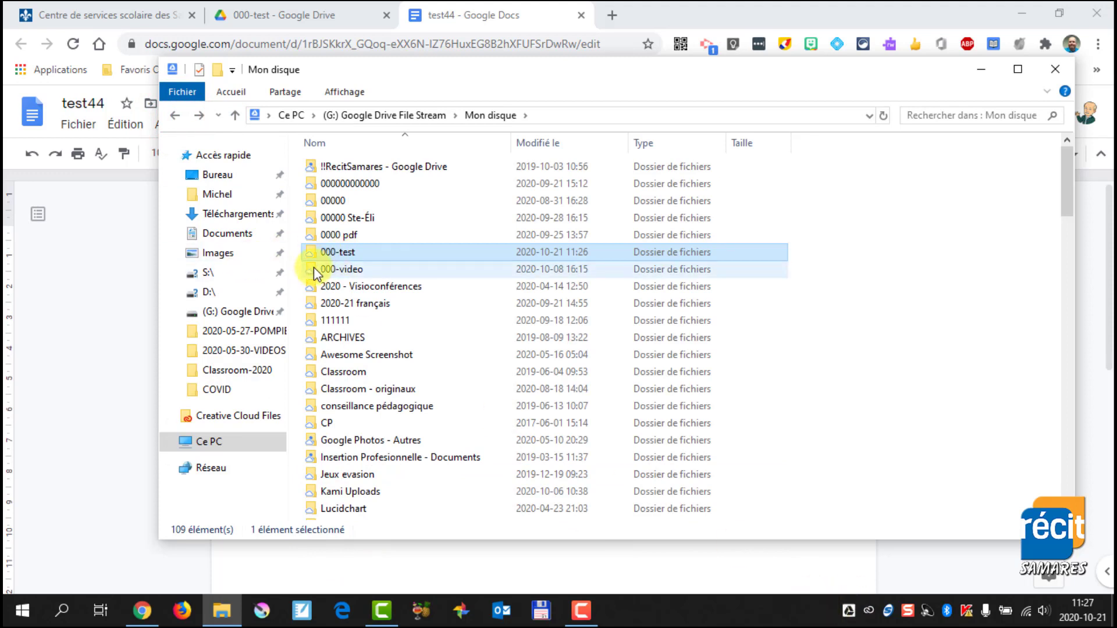
double_click(354, 252)
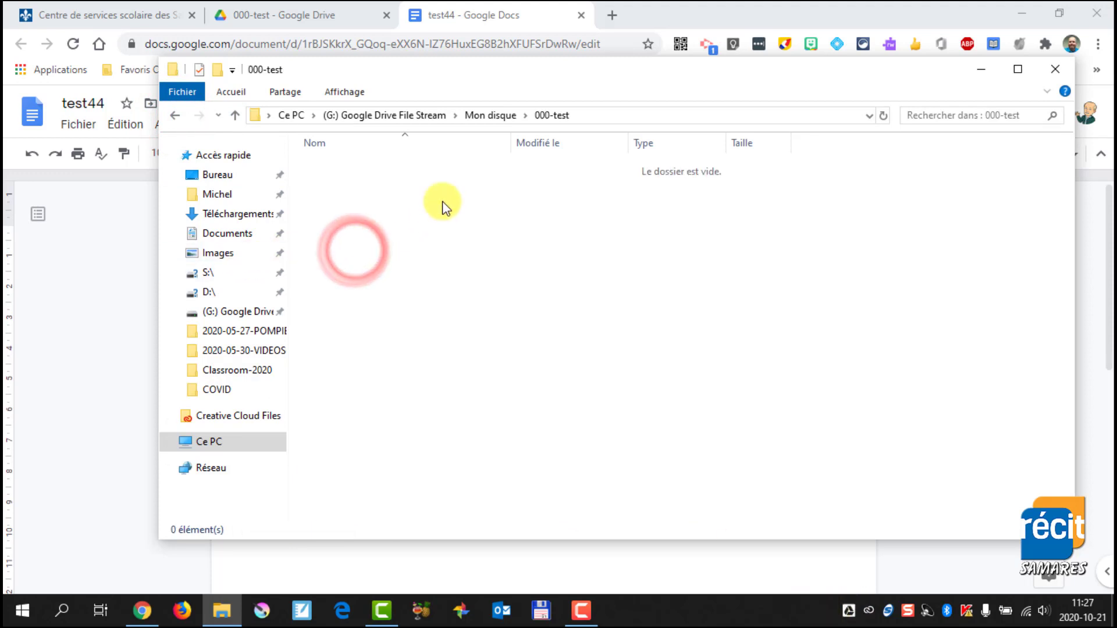
left_click(175, 117)
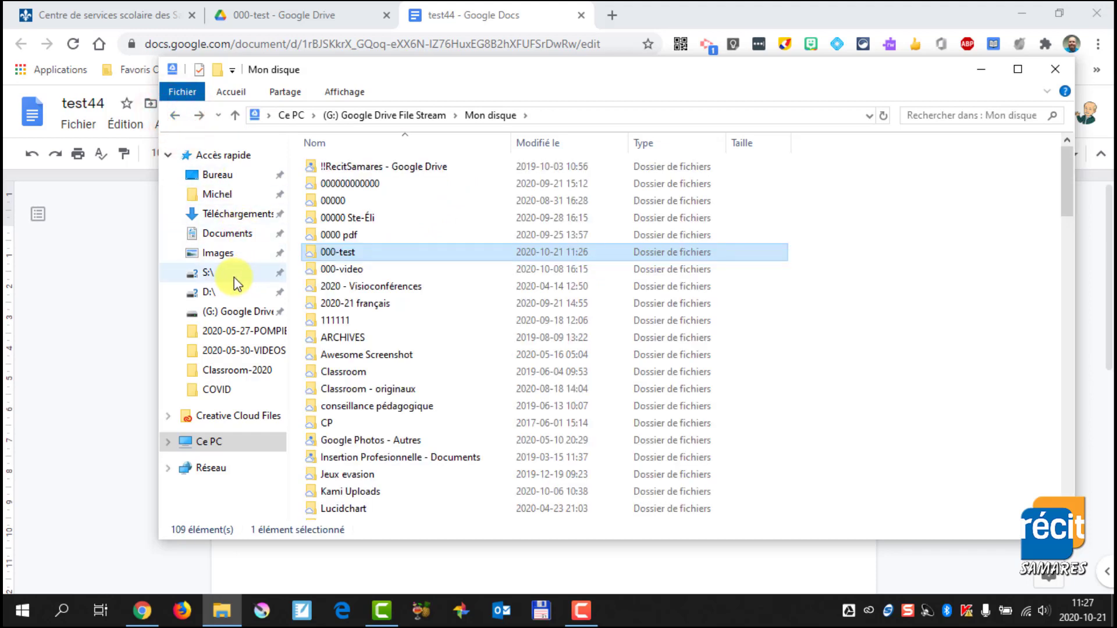
Enter the text xxczxcxzcxcxzc in the test44 document, and reopen the 000-test folder in File Explorer.
left_click(511, 17)
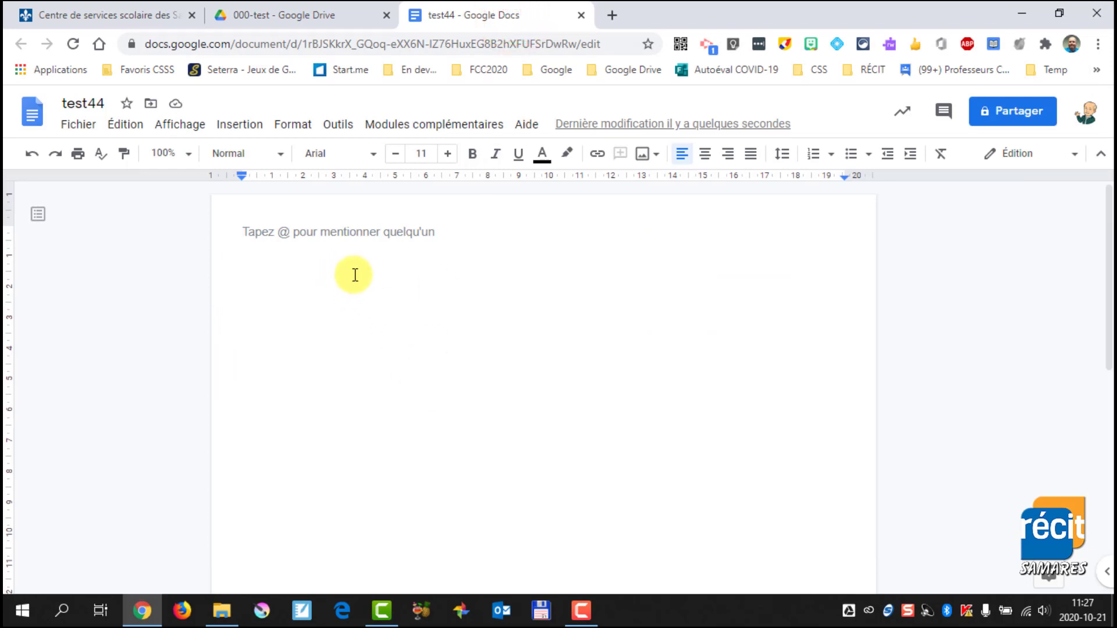
type("xxczxcxzcxcxzc")
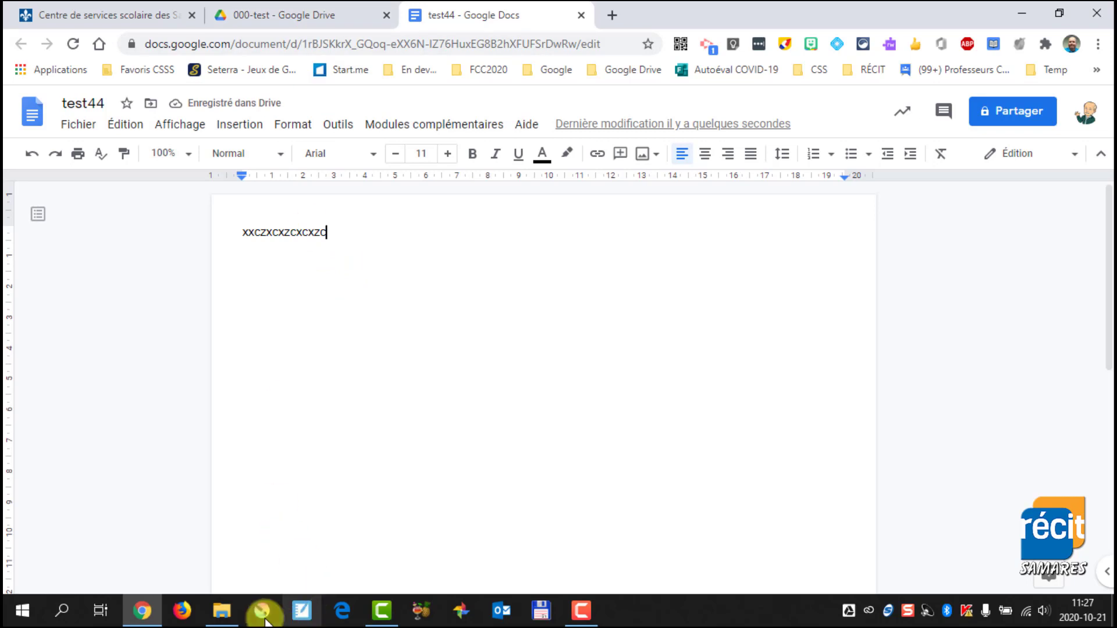
left_click(222, 610)
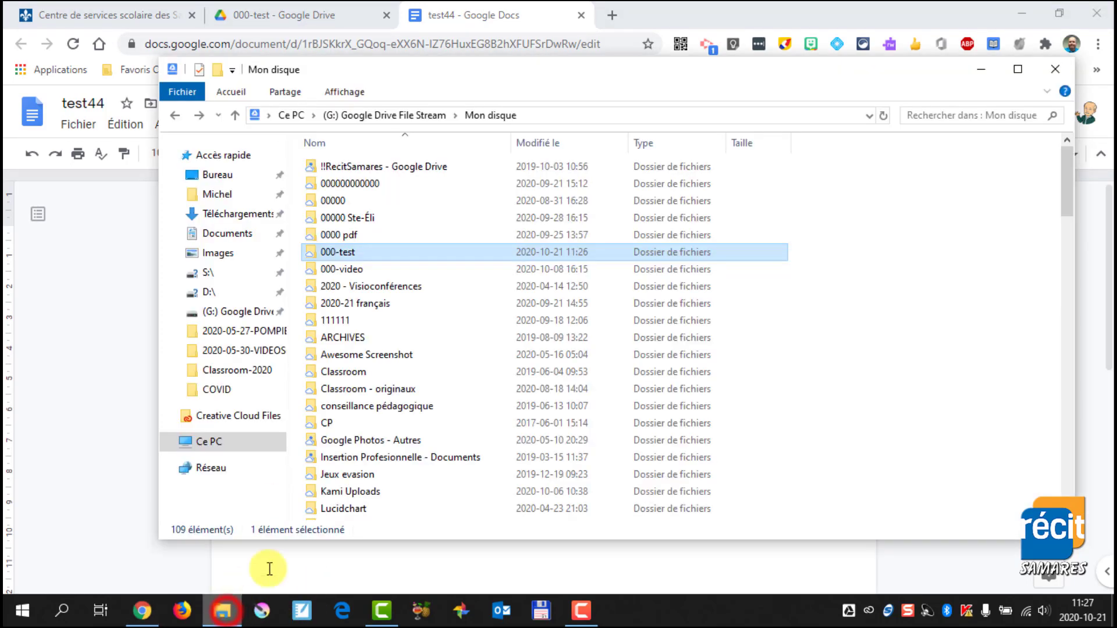
double_click(357, 251)
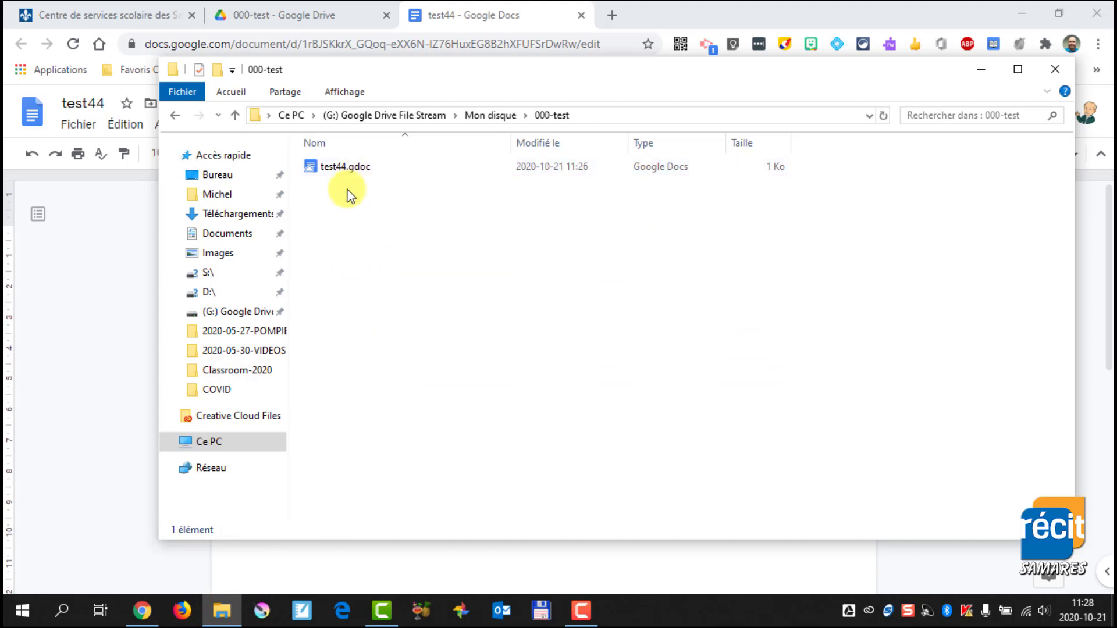
Make a copy of the test44 document in Google Docs, keeping the proposed name Copie de test44.
left_click(86, 126)
left_click(138, 243)
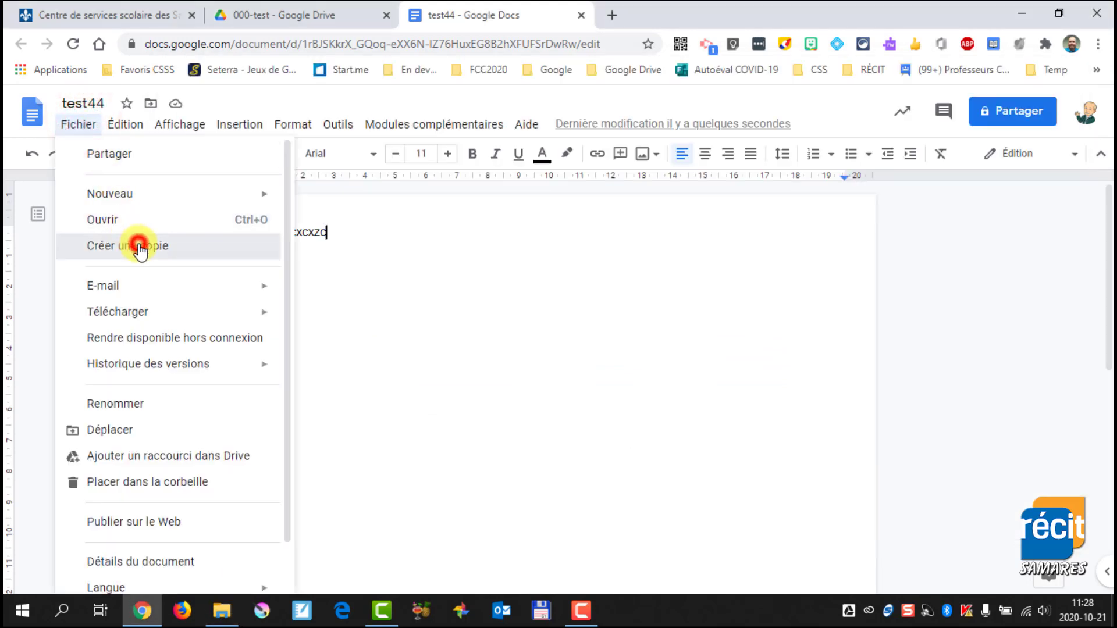
left_click(656, 474)
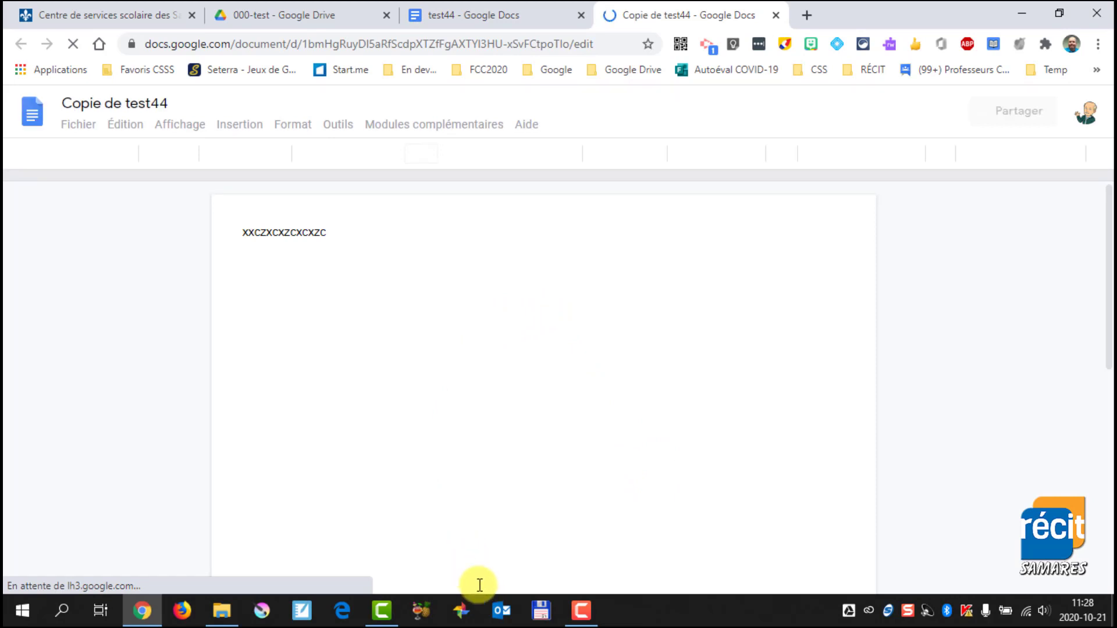
Check the 000-test folder for the copied document in File Explorer and in Google Drive in the browser.
left_click(221, 612)
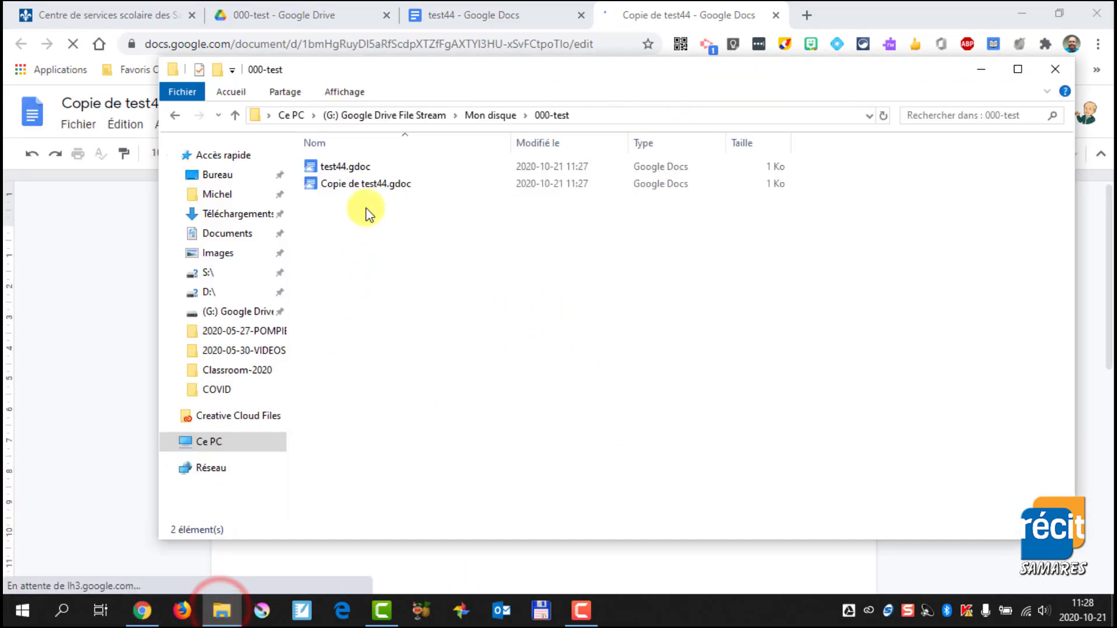
left_click(366, 187)
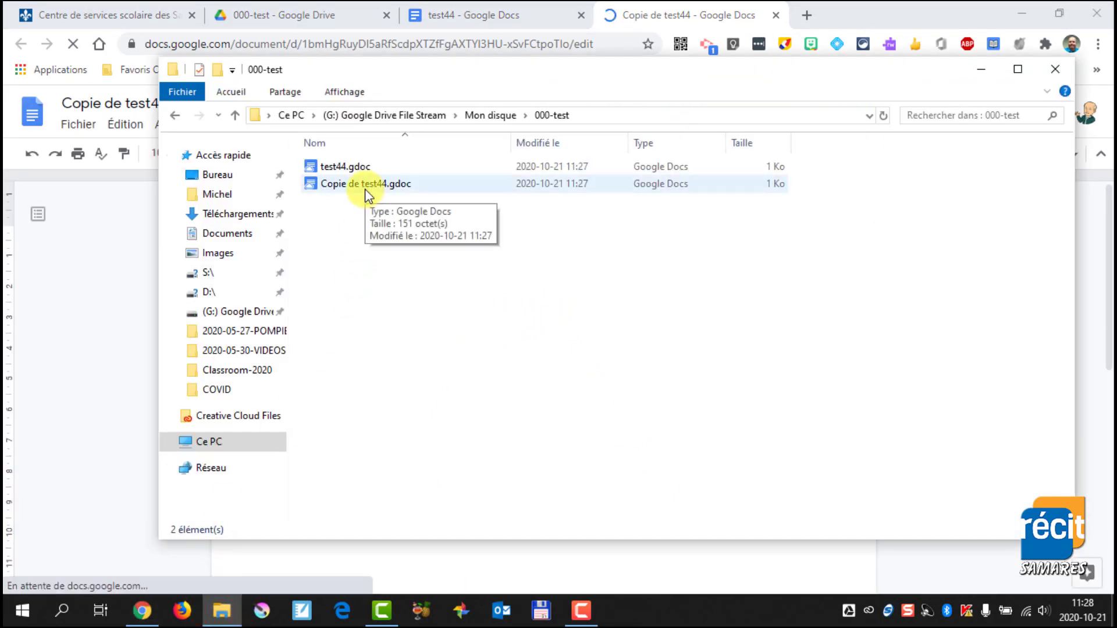
left_click(417, 250)
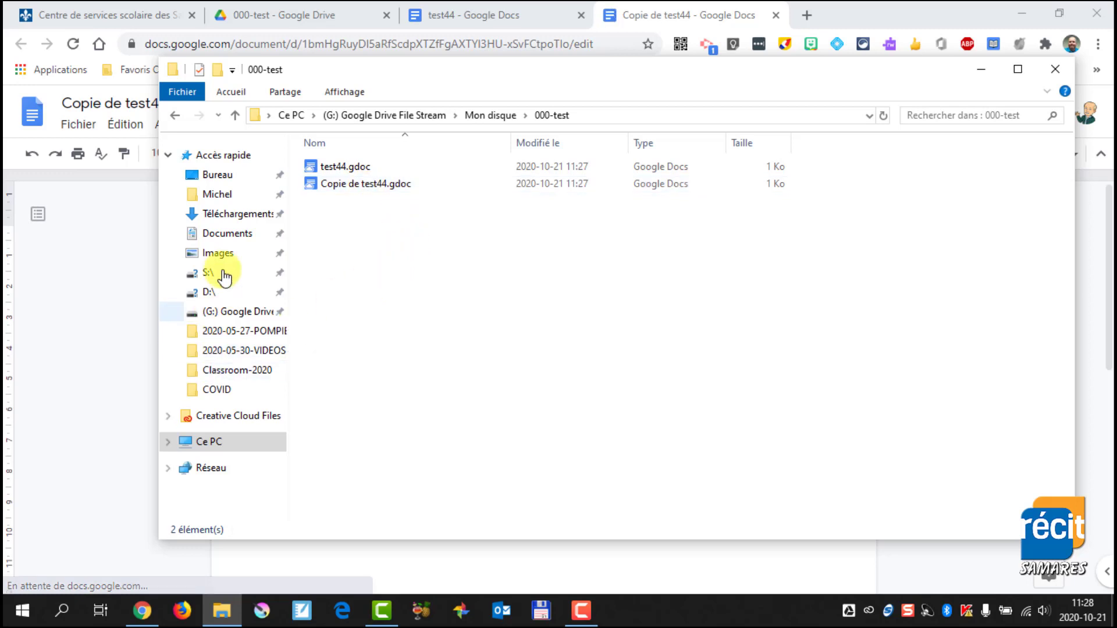
left_click(875, 15)
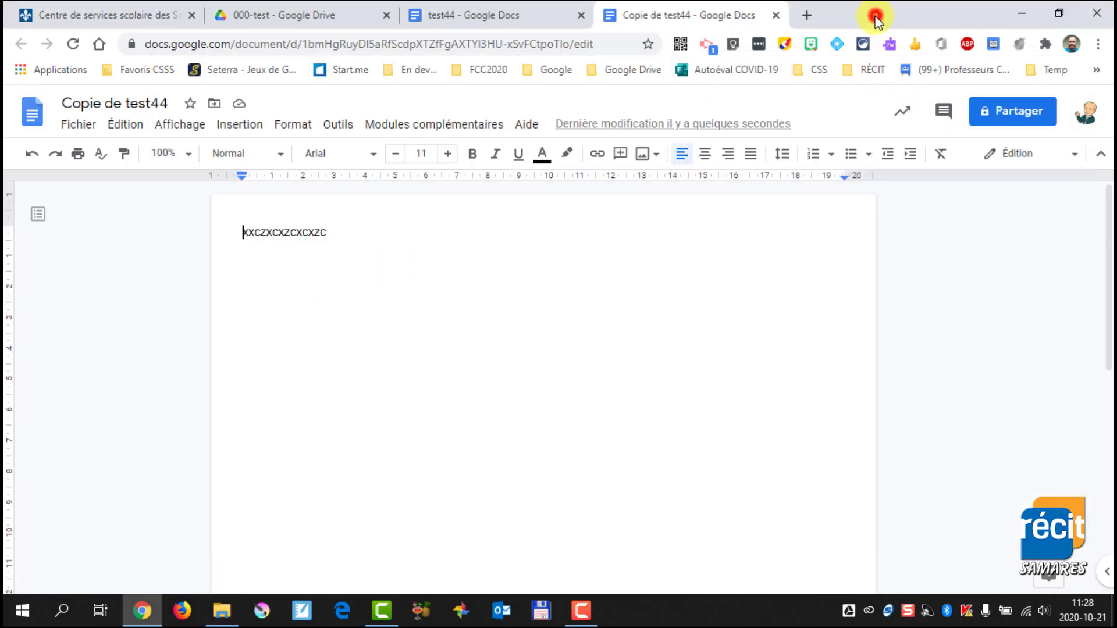
left_click(333, 15)
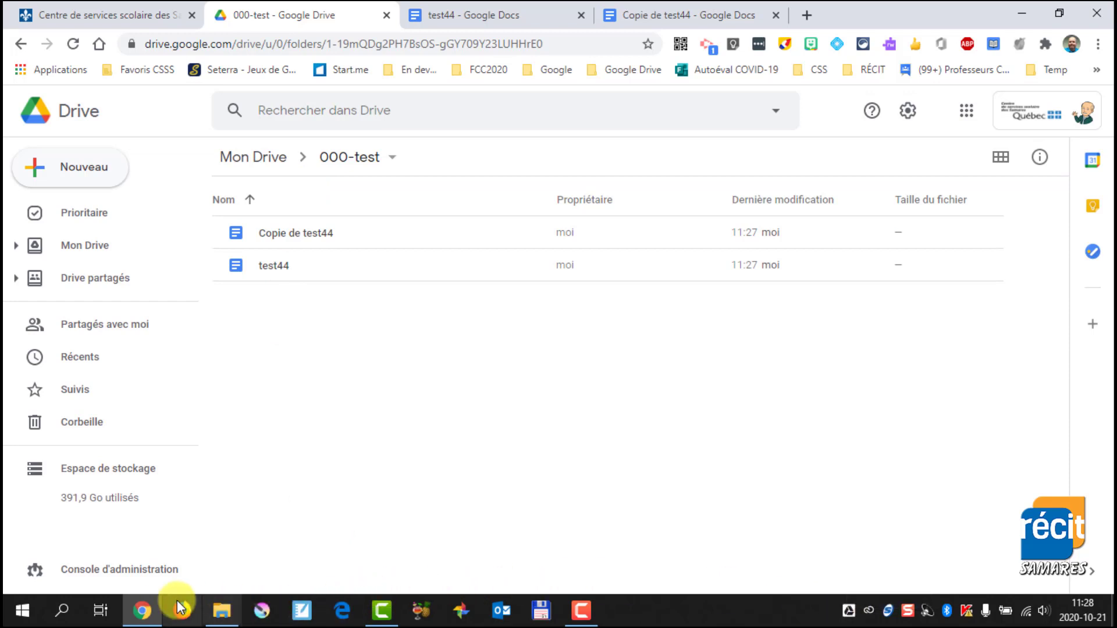
Switch to File Explorer and open the 000-test folder from Mon disque on the Google Drive File Stream (G:) drive.
left_click(222, 611)
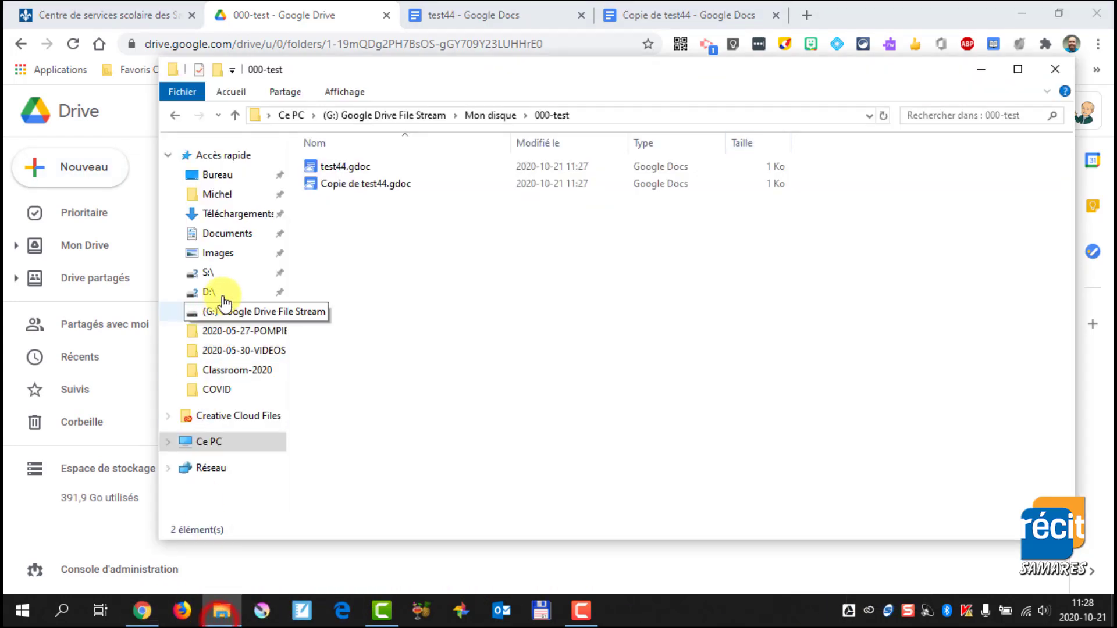
left_click(236, 311)
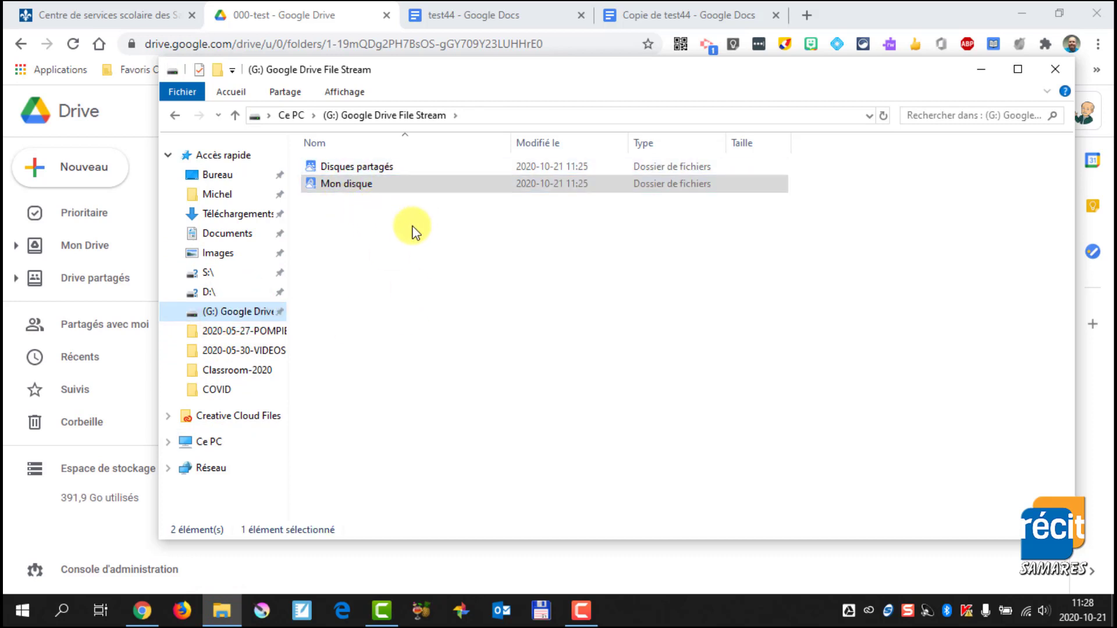
left_click(360, 184)
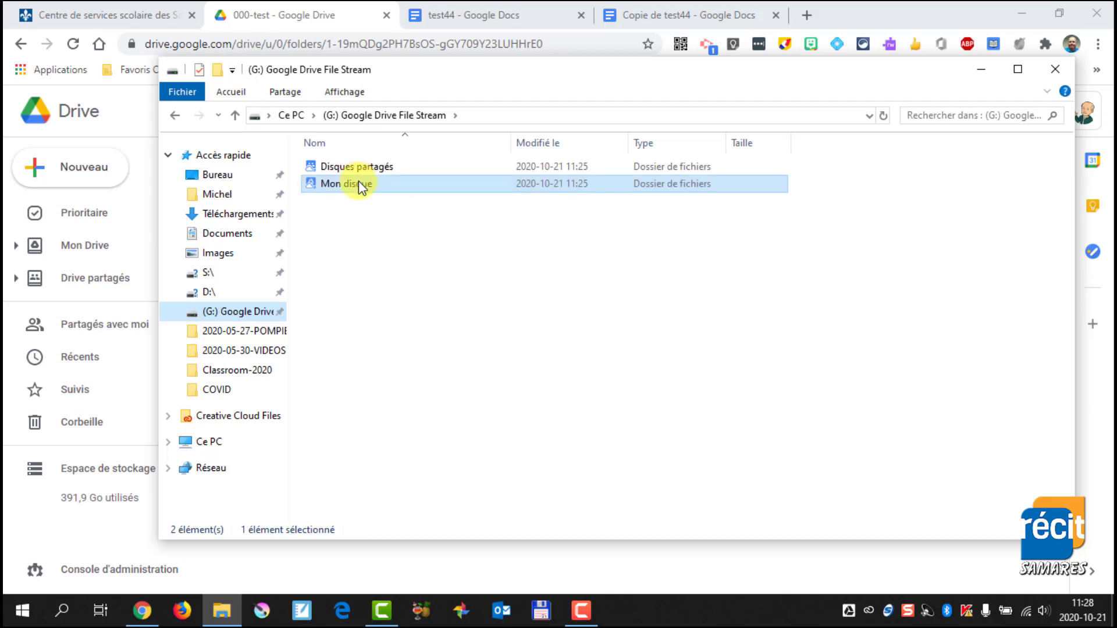
double_click(358, 183)
left_click(353, 254)
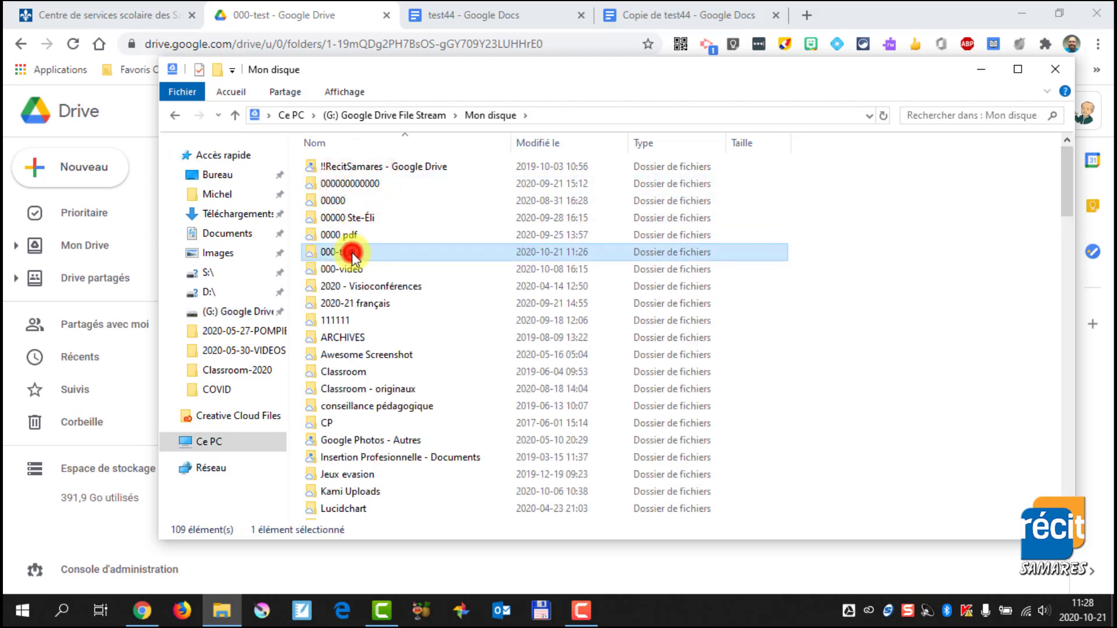
double_click(354, 253)
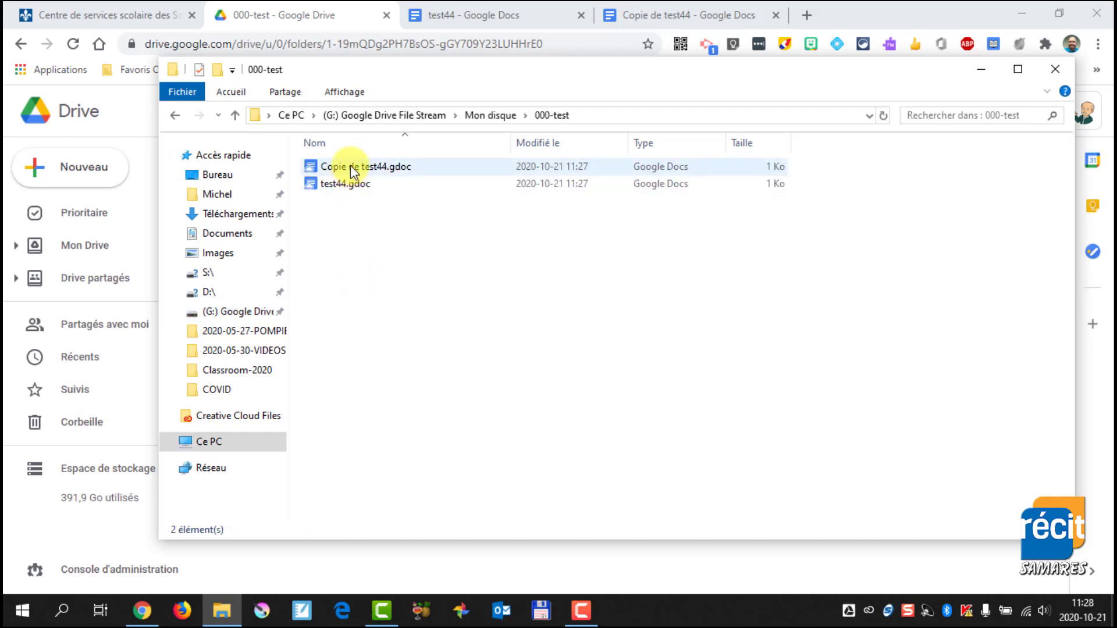
Open Copie de test44.gdoc from File Explorer and add the line sddsfdsdsfsdfsd below its existing text.
double_click(351, 169)
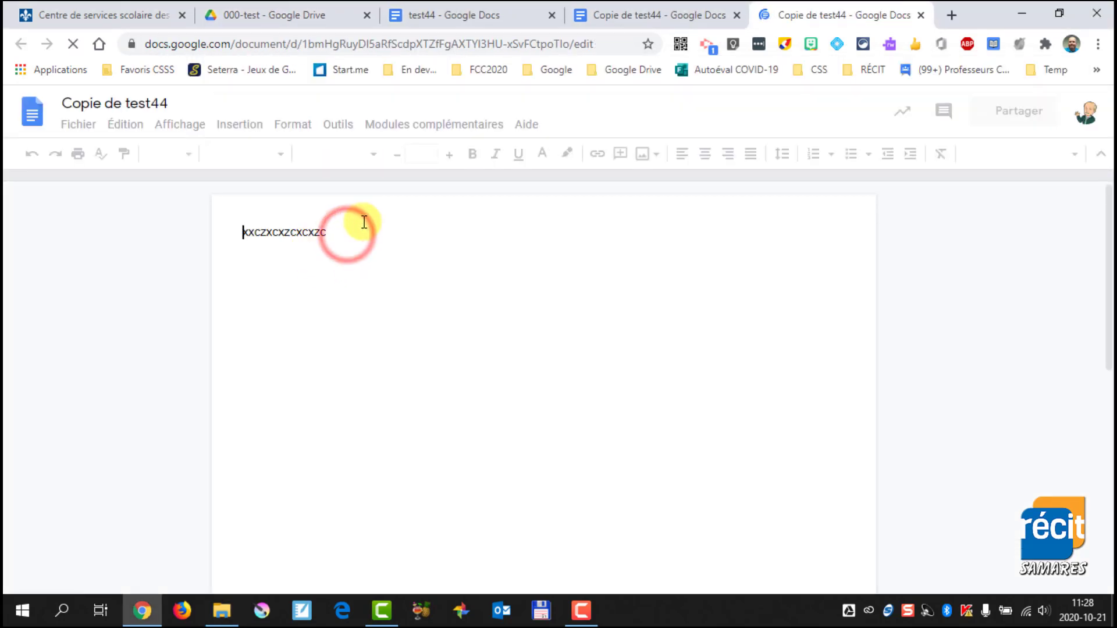
key("Return")
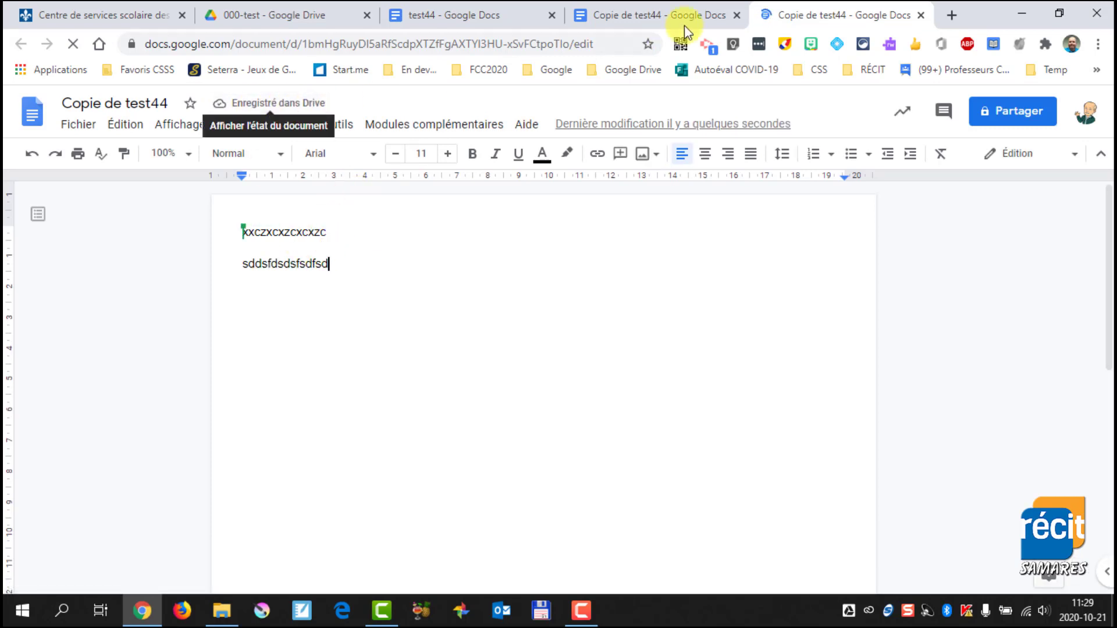
Close both browser views of Copie de test44 and the test44 document, returning to the 000-test folder in Drive.
left_click(923, 15)
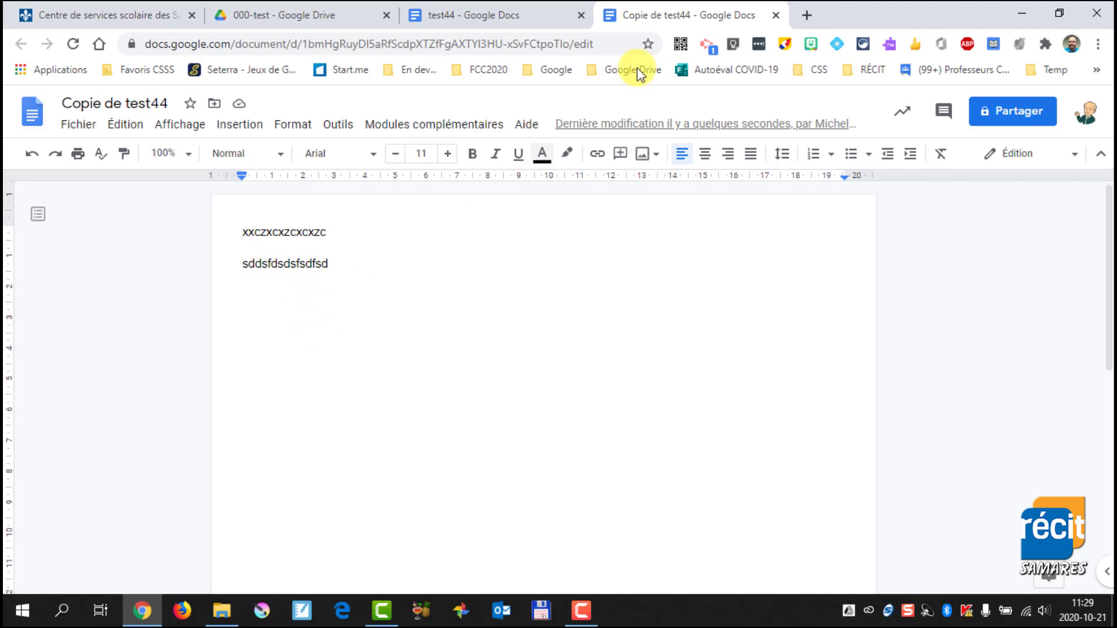
left_click(778, 18)
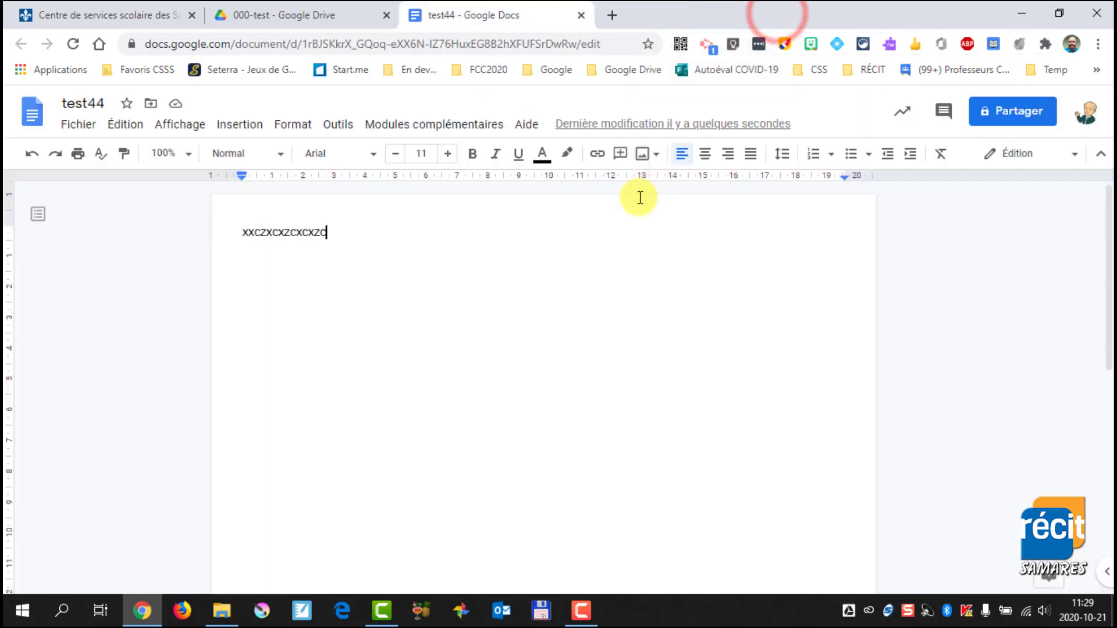
left_click(582, 16)
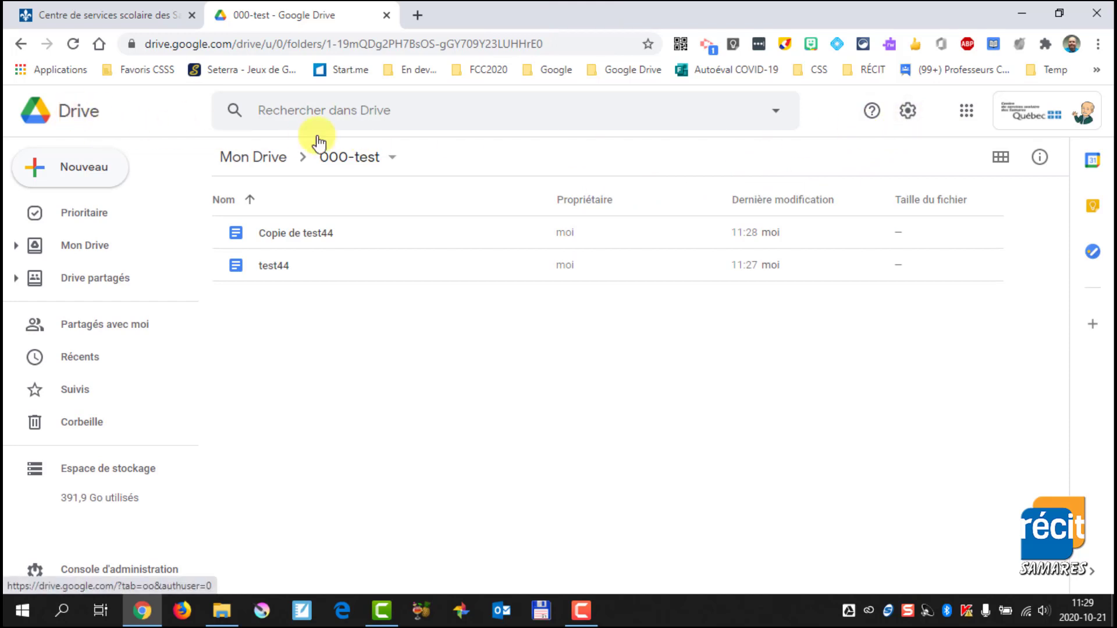
Open the settings options of Google Drive.
left_click(908, 111)
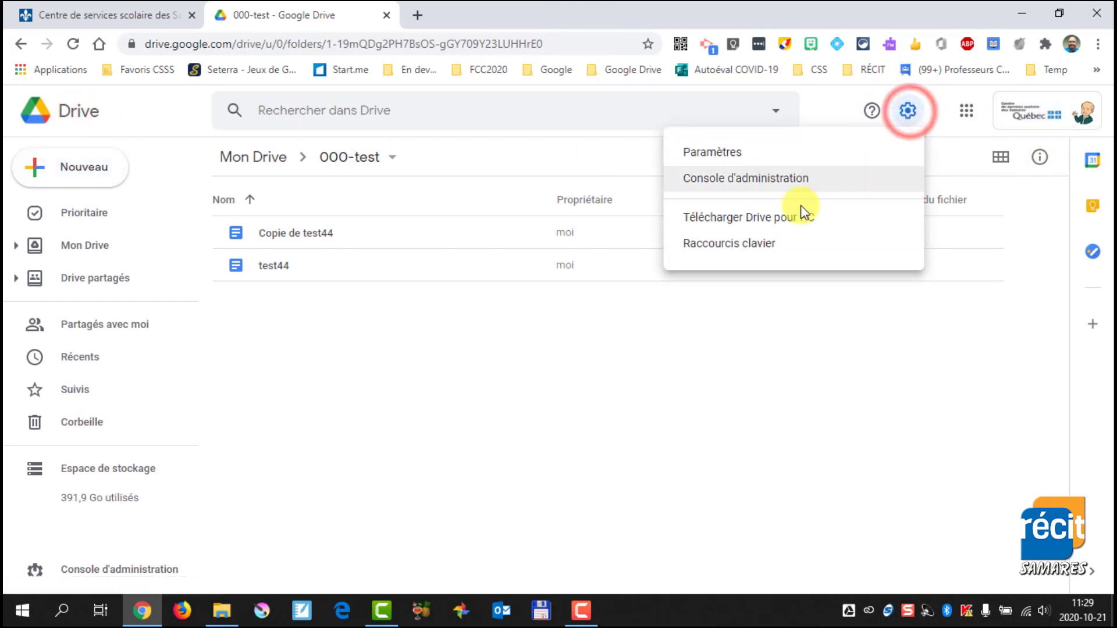